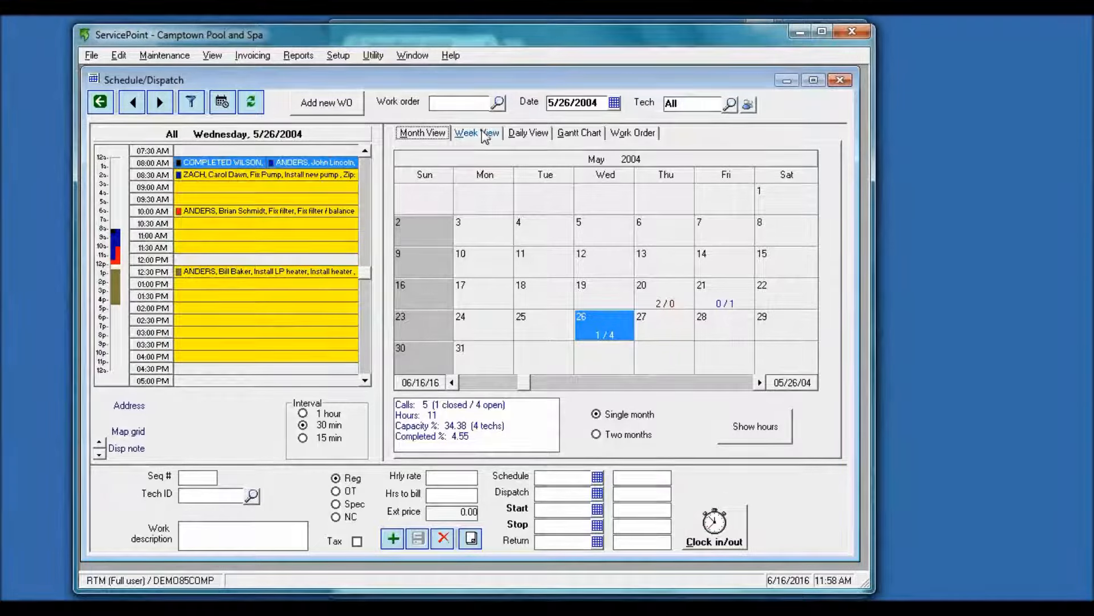
Step: Review the 5/26/2004 technician schedule in the week view, daily view and Gantt chart
click(485, 137)
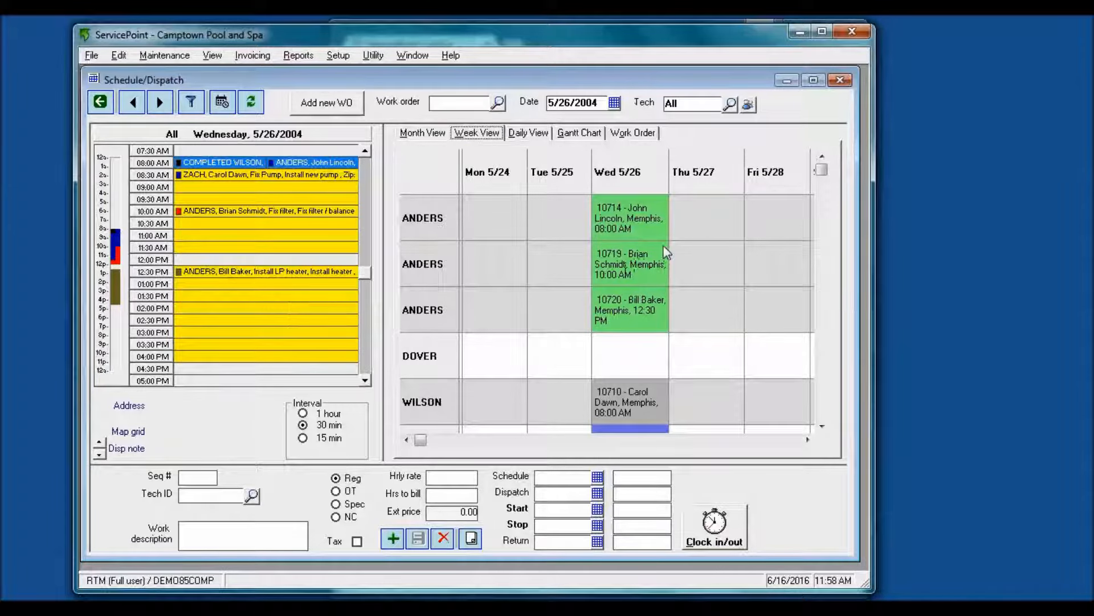
click(517, 137)
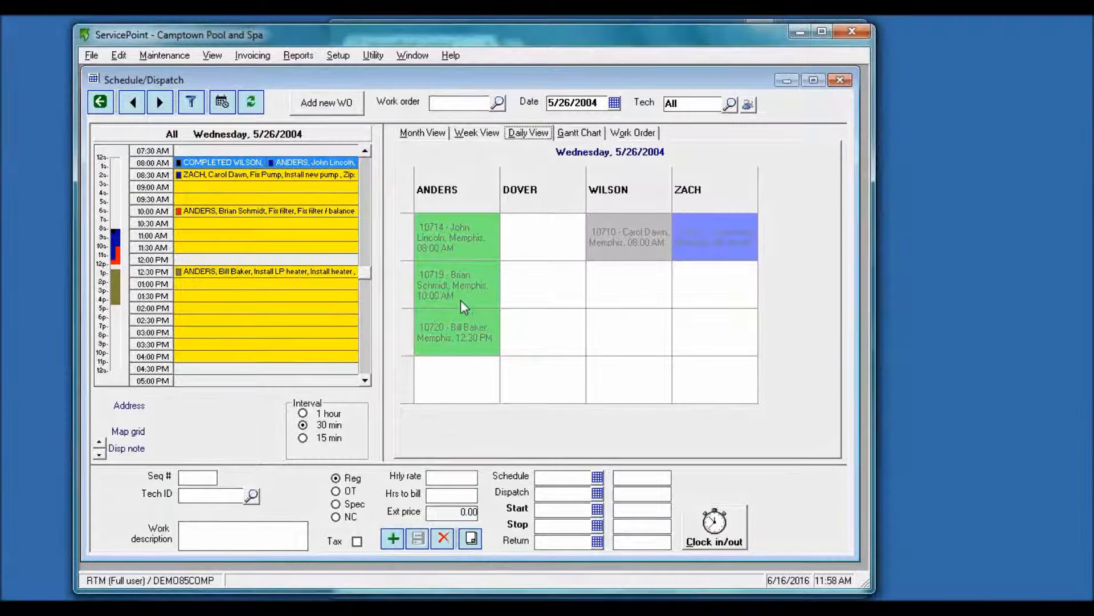
click(579, 132)
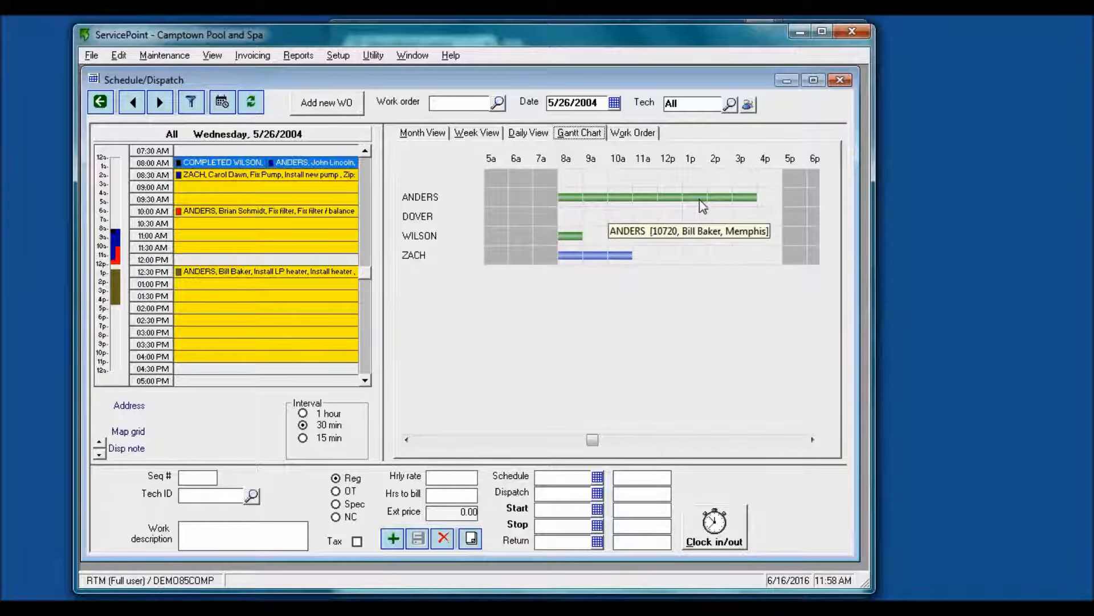
Step: Display the work order for the 8:00 AM spa heater job, read its notes and close them
click(331, 163)
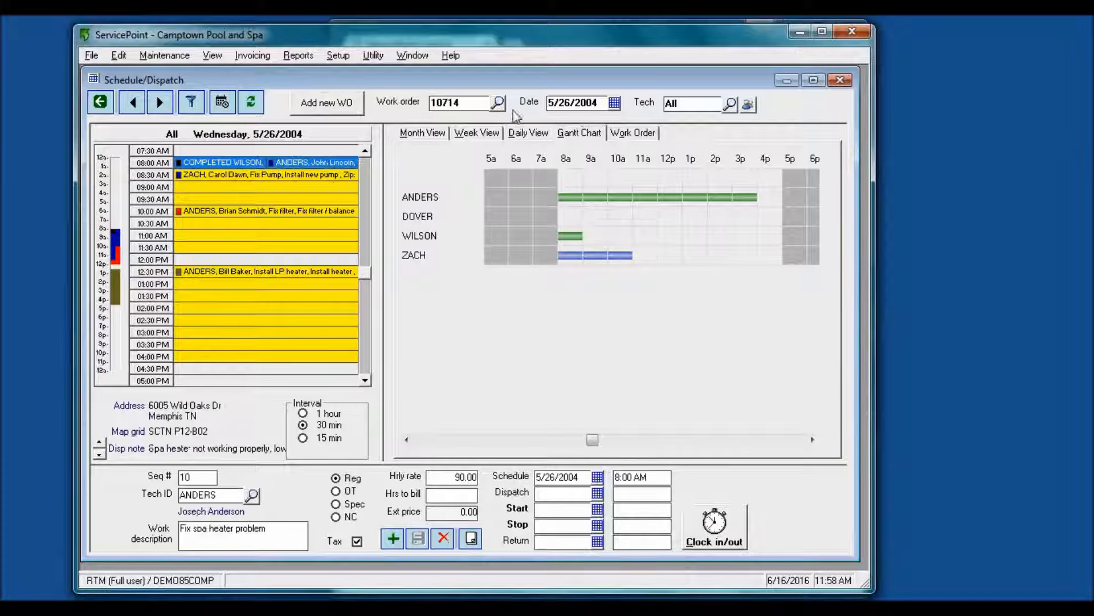
click(634, 133)
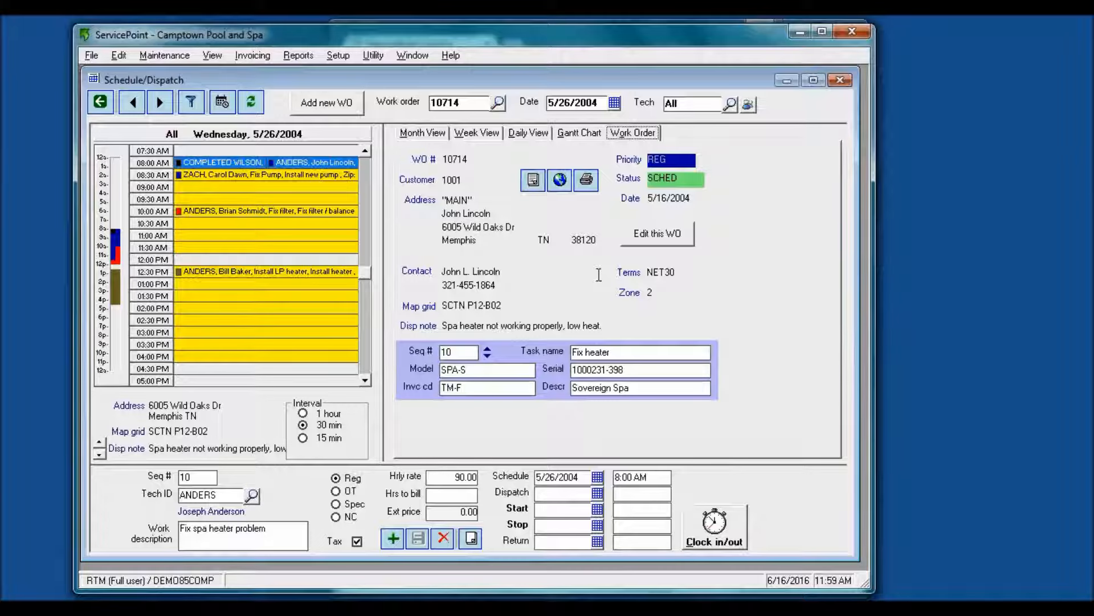
click(534, 186)
click(489, 164)
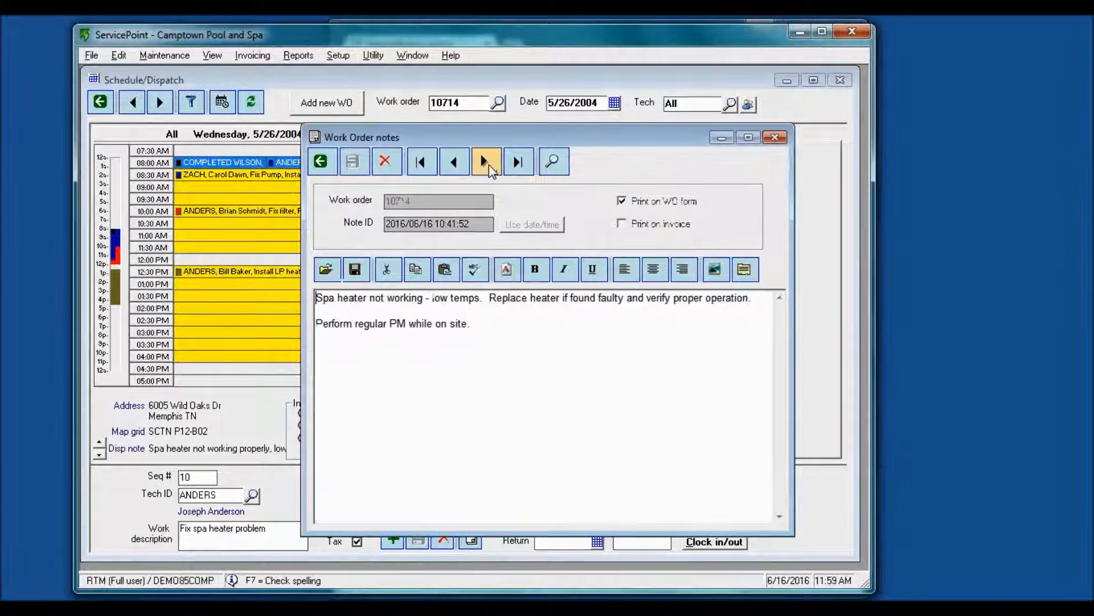
click(777, 138)
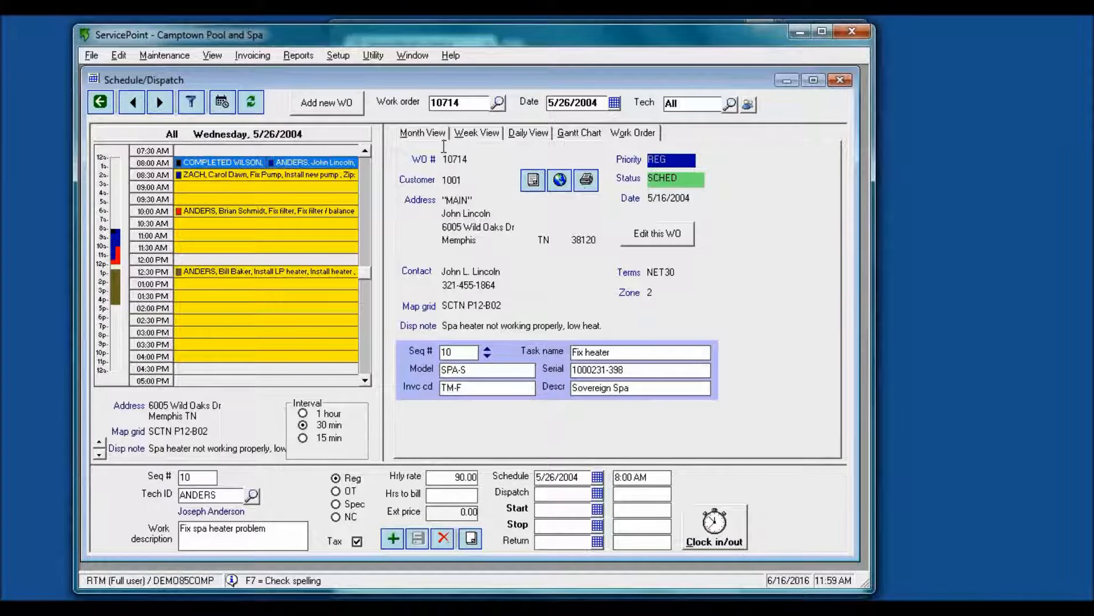
Step: Switch to the ServicePoint web portal in Chrome and log in with the technician's user ID
mouse_move(91, 599)
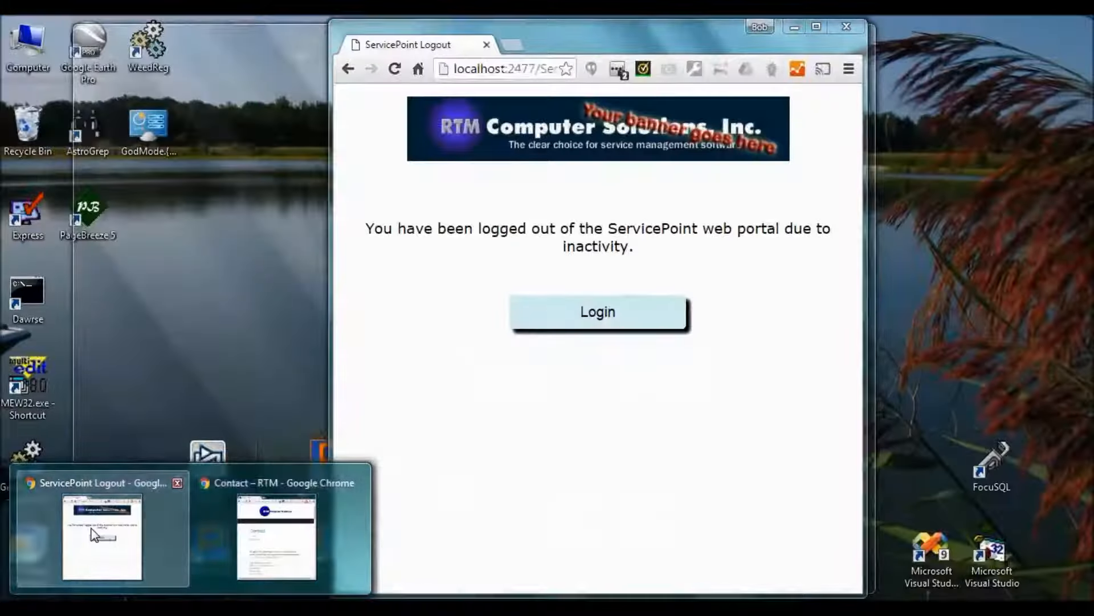
click(90, 528)
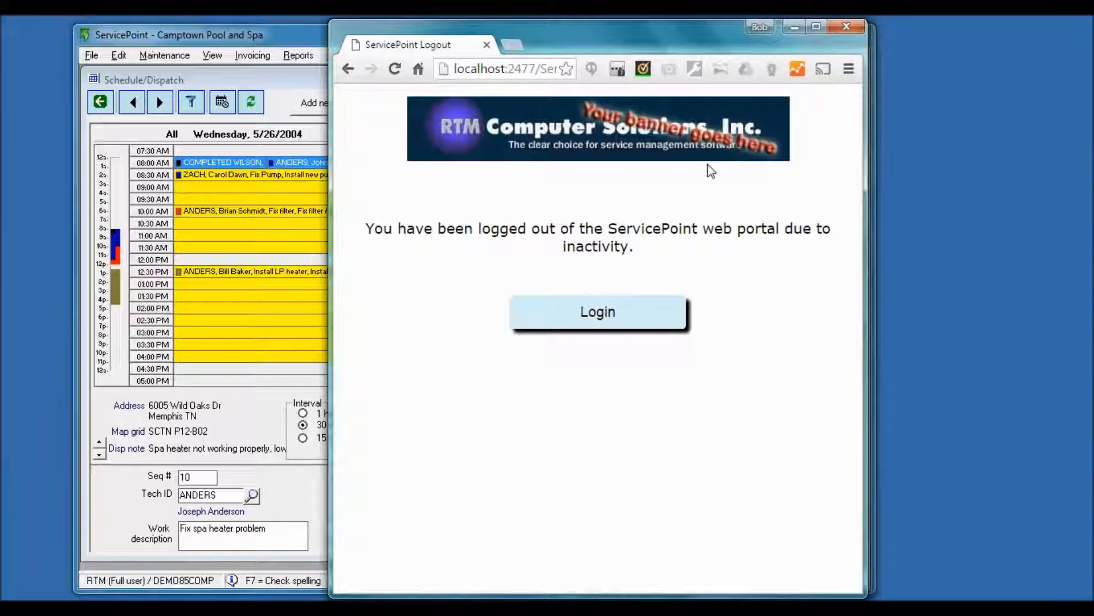
click(604, 314)
click(571, 223)
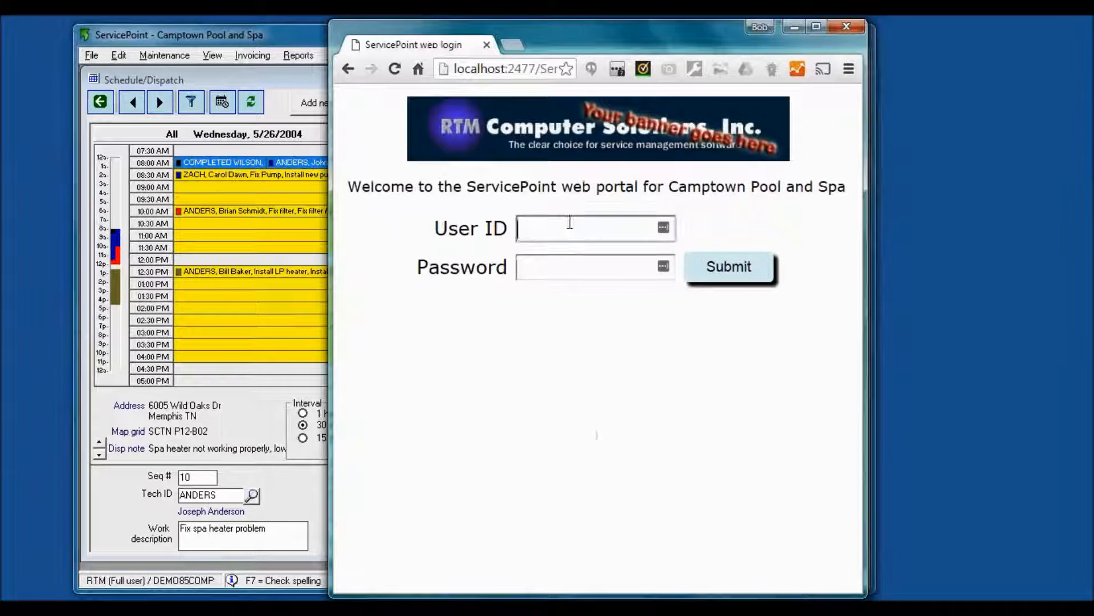
text(anders)
click(712, 277)
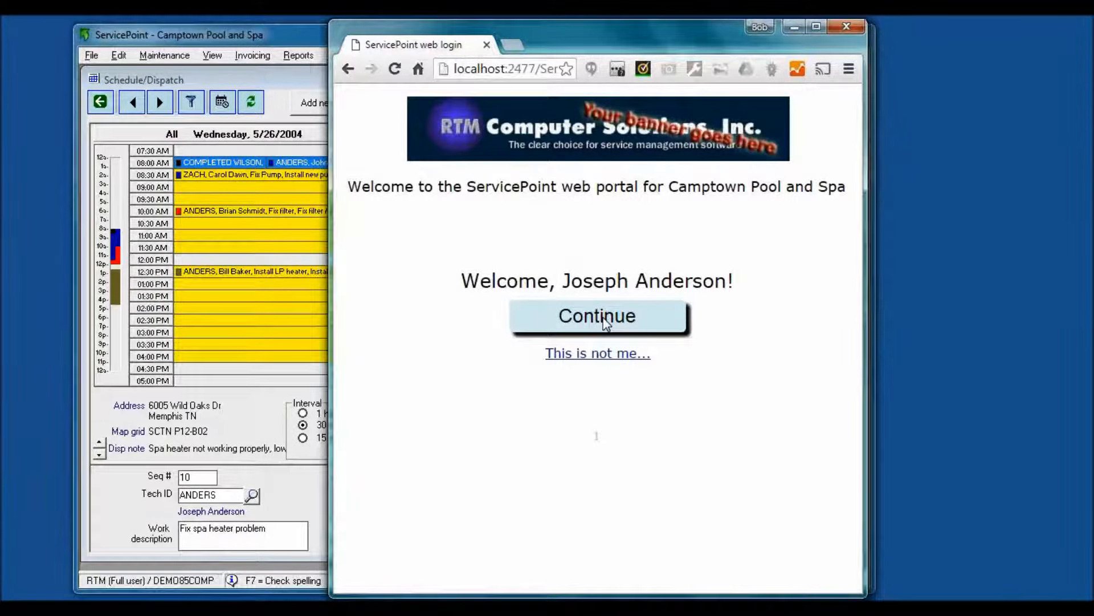
click(605, 322)
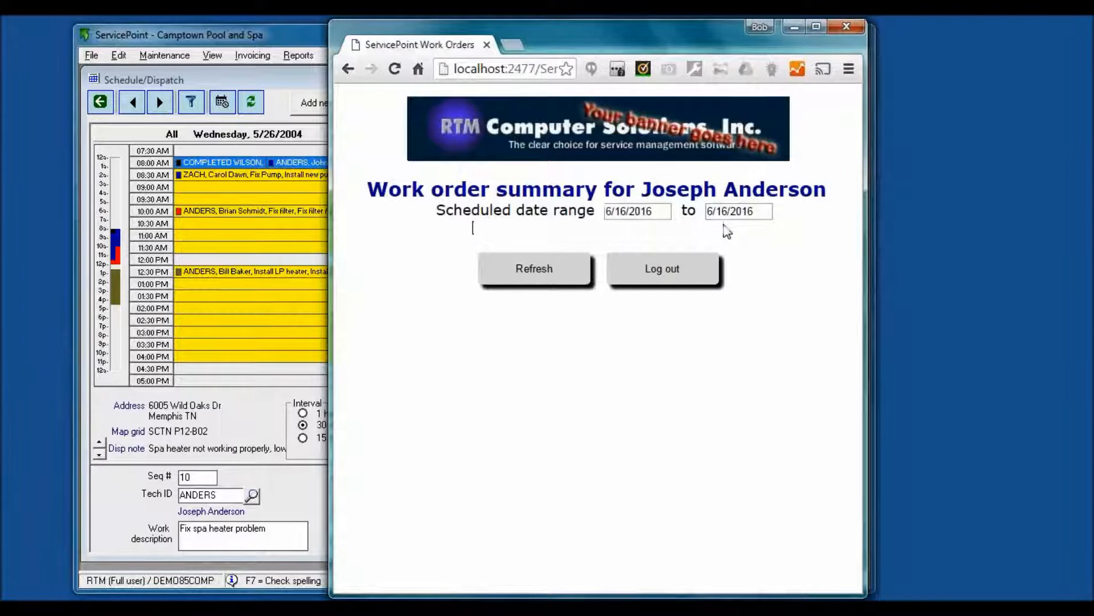
Step: Clear the start date of the scheduled date range and refresh the work order summary
click(655, 213)
key(BackSpace)
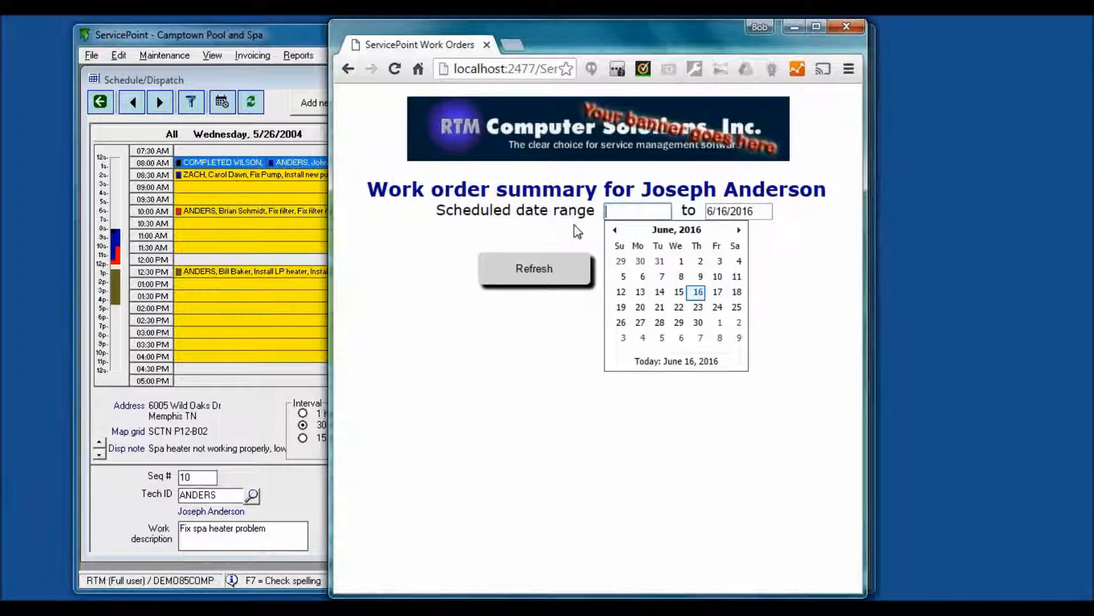
click(526, 266)
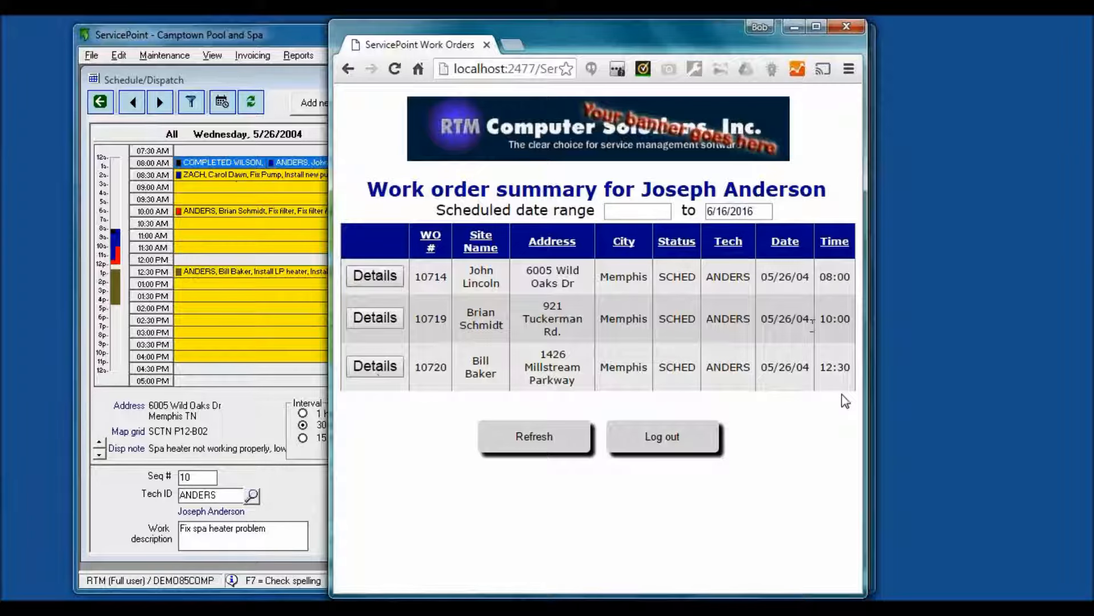
Step: Open the details of the 08:00 work order, narrow the browser window and look through the page
click(386, 279)
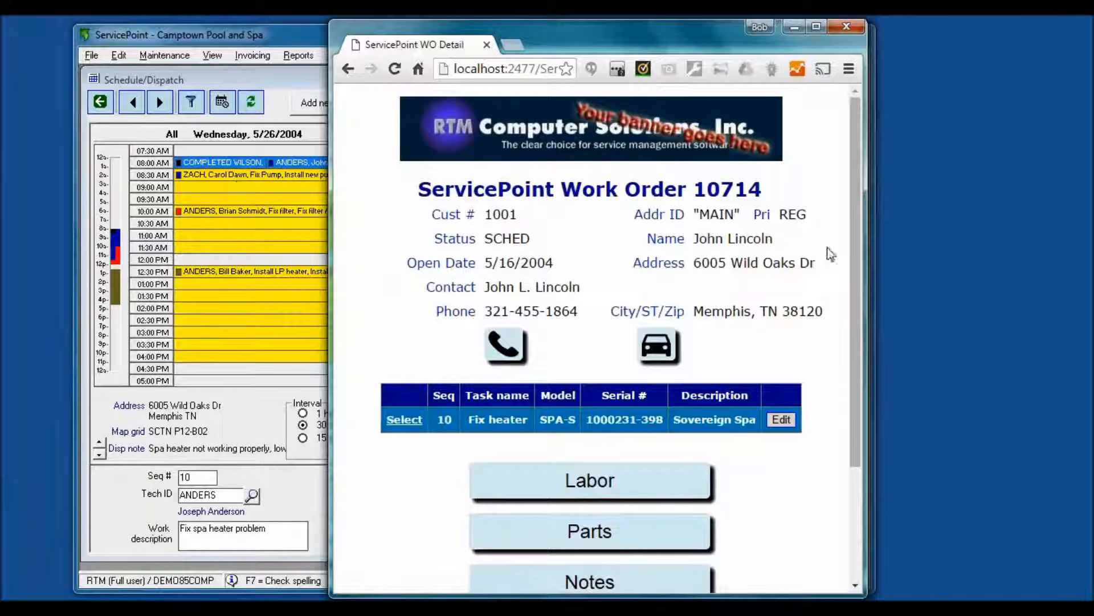
drag(866, 266, 836, 276)
middle_click(554, 283)
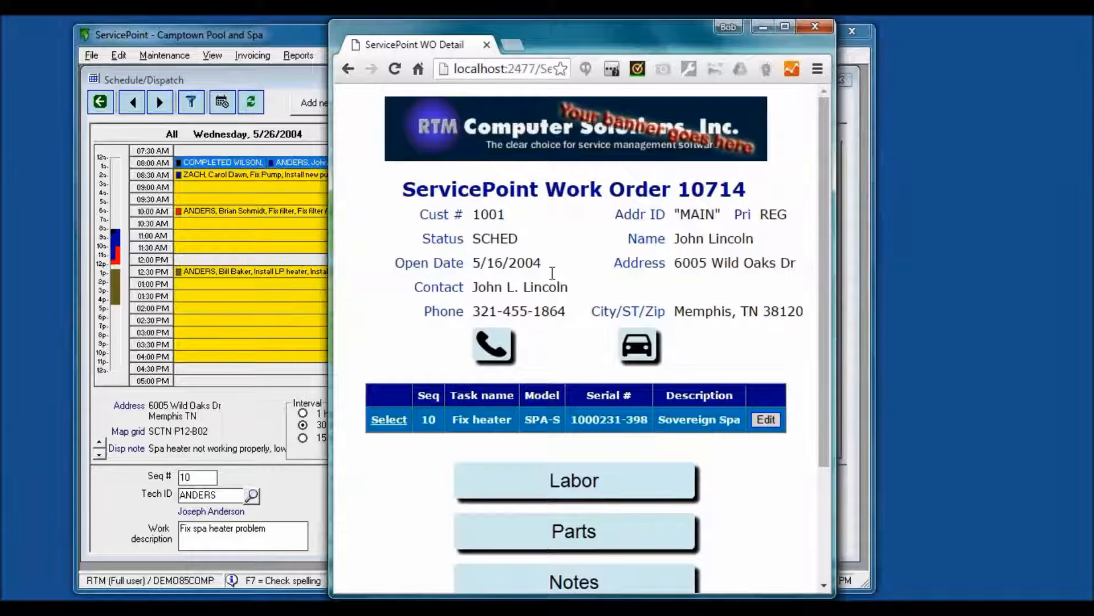
click(555, 285)
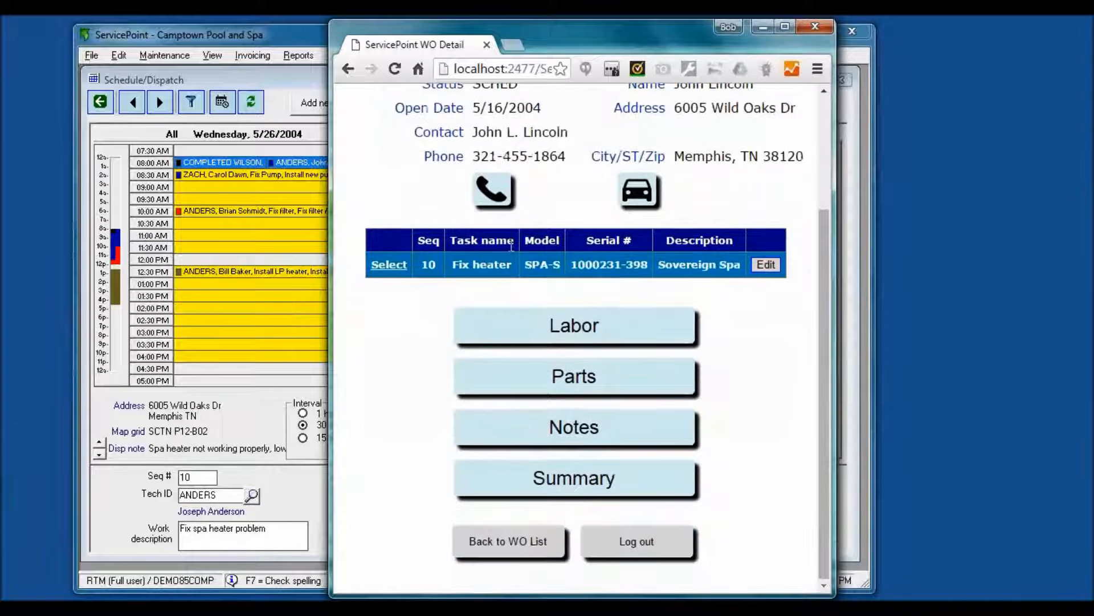
scroll(506, 345, up, 3)
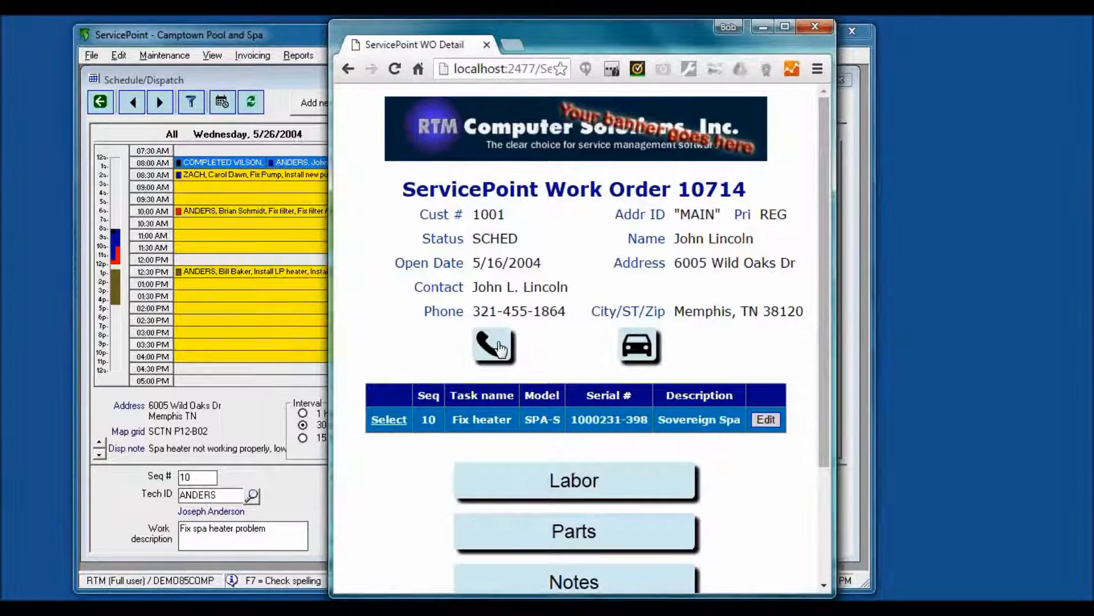
Step: Try the work order's phone link without launching the external application, and view the customer's address in Google Maps
click(490, 354)
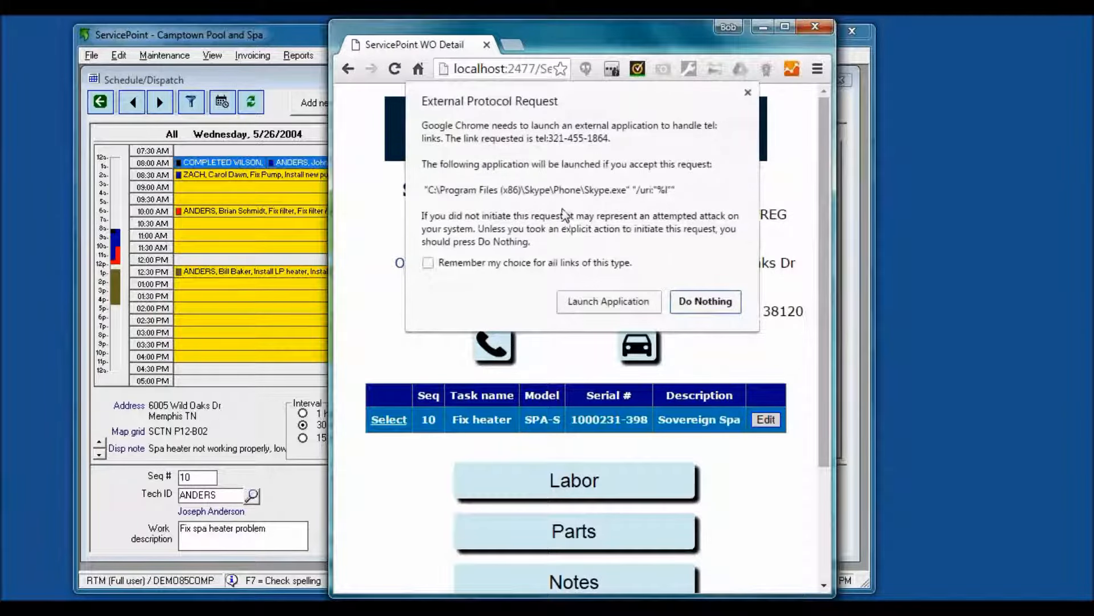
click(712, 303)
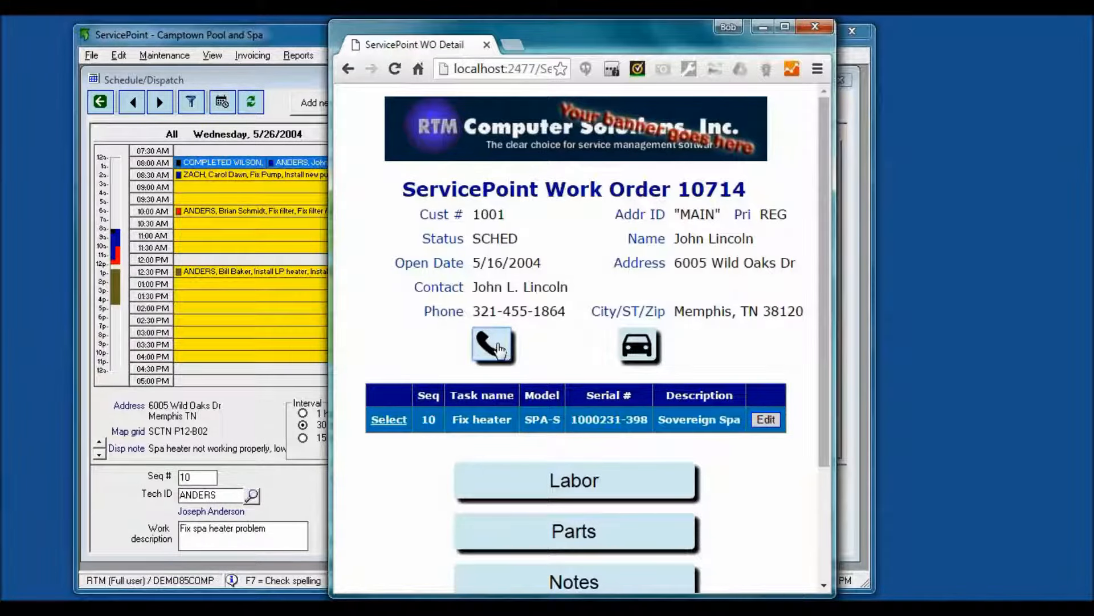
click(639, 347)
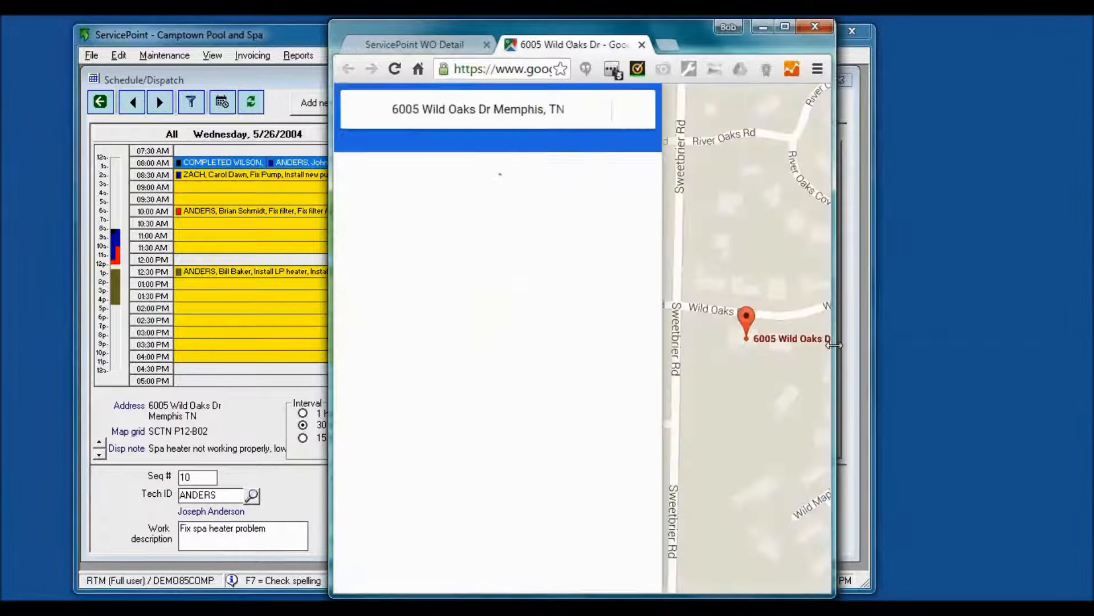
drag(834, 345, 975, 360)
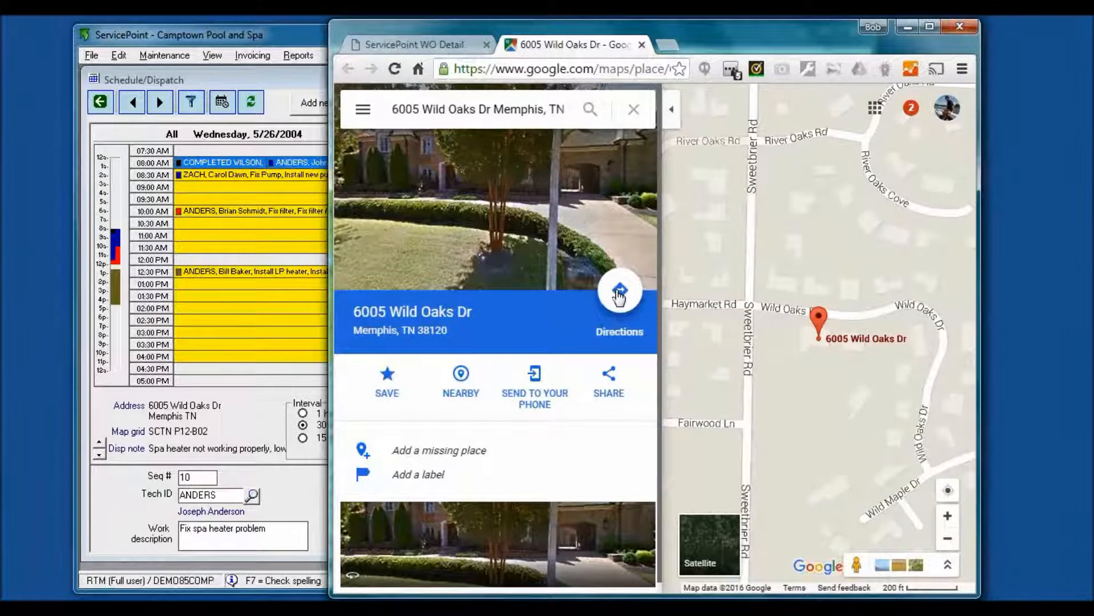
click(643, 45)
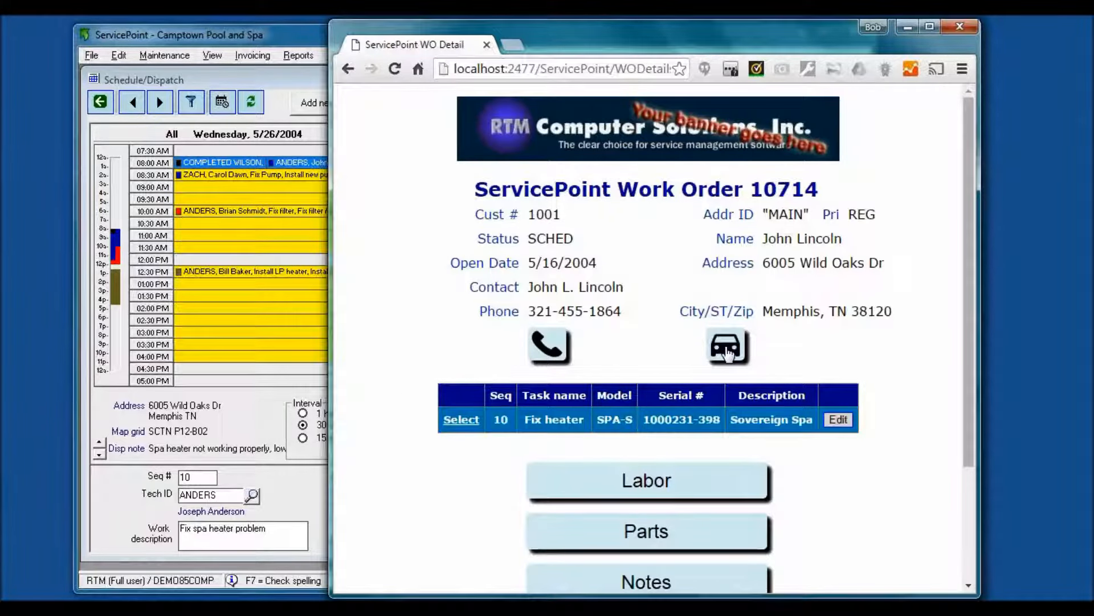
drag(979, 354, 897, 354)
Step: Open the work order's labor page and clock in on the "Fix spa heater problem" line
scroll(587, 496, down, 3)
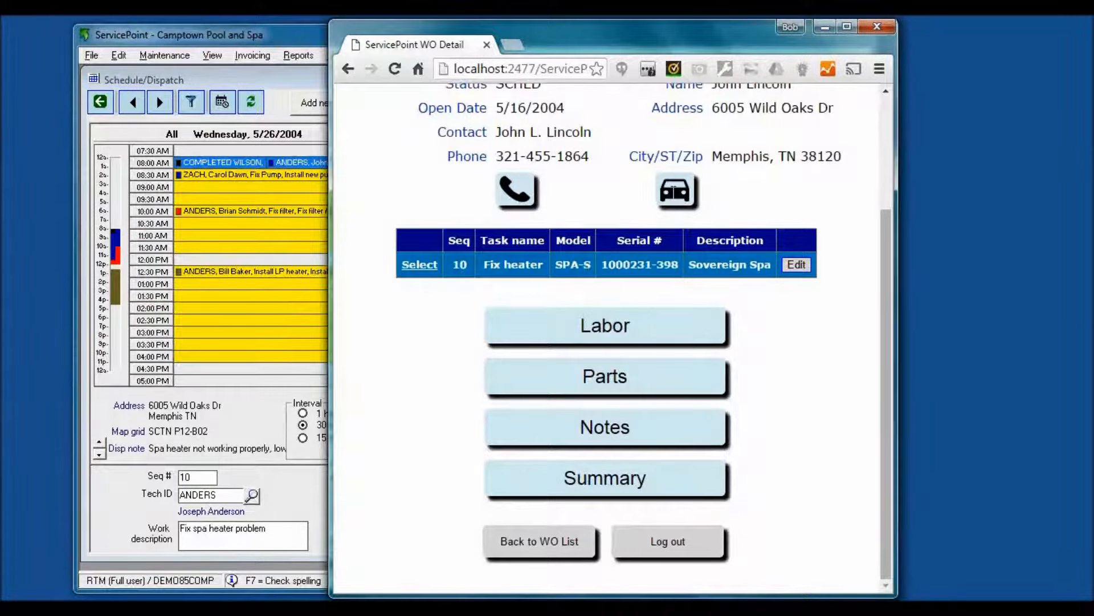
click(607, 327)
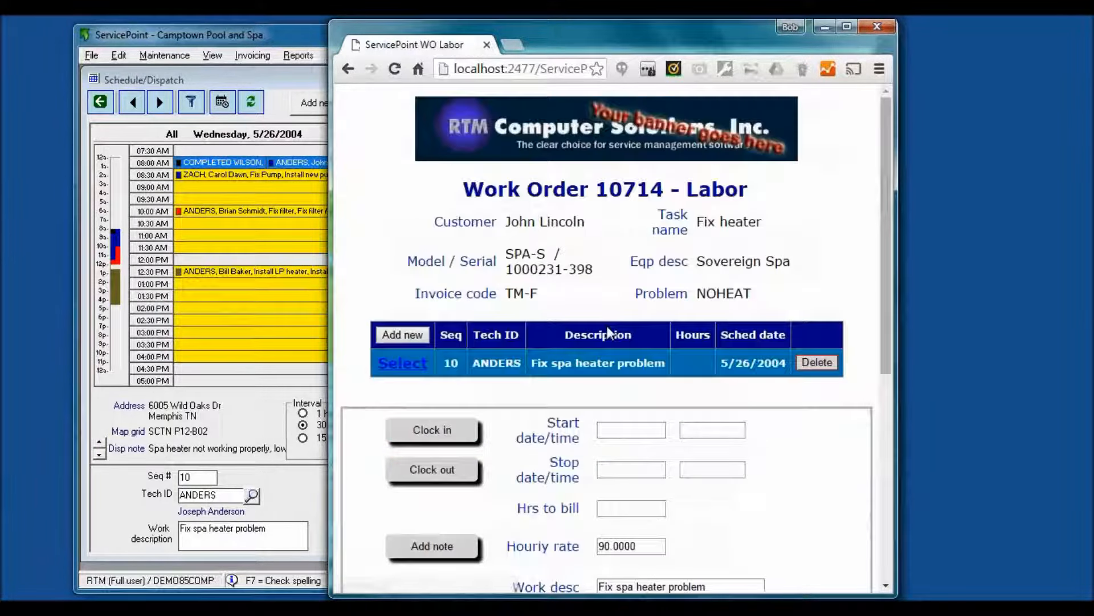
click(432, 430)
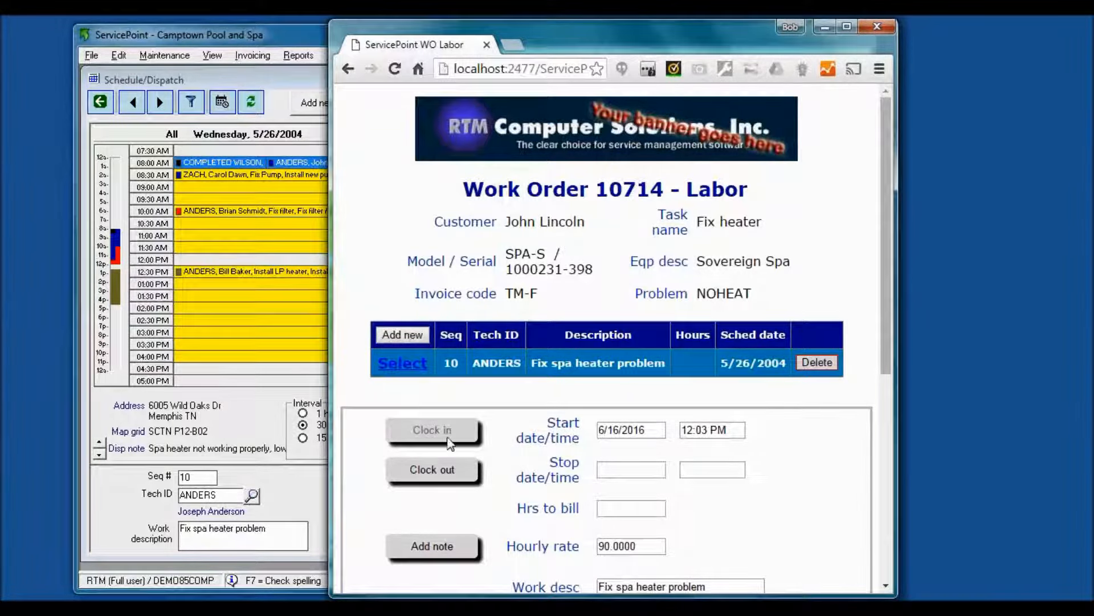
Step: Switch to the ServicePoint desktop dispatch window and check the job in the daily view
click(259, 86)
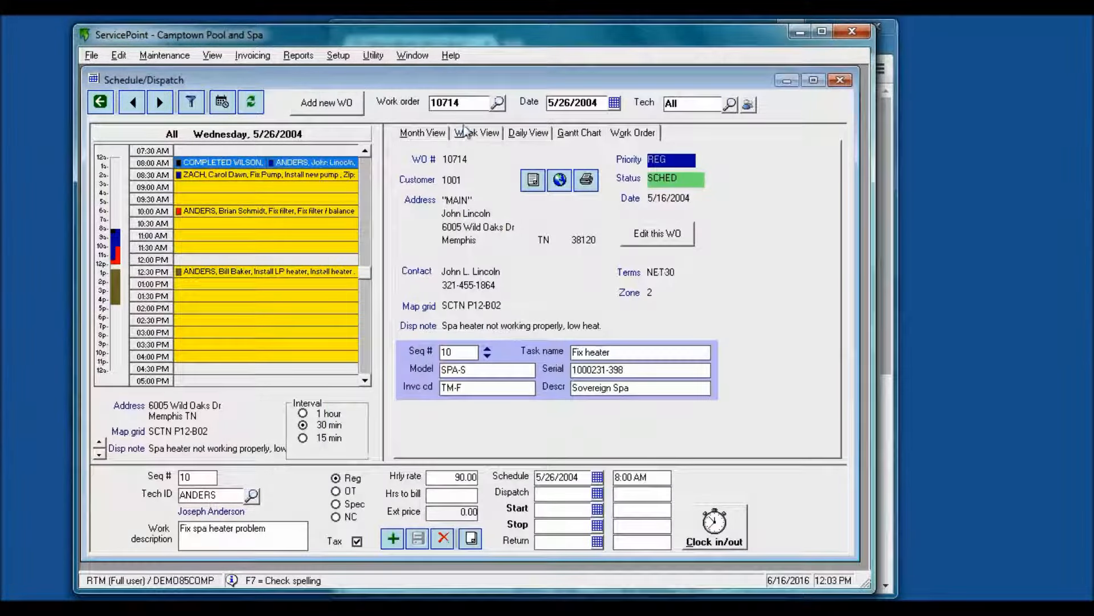
click(517, 137)
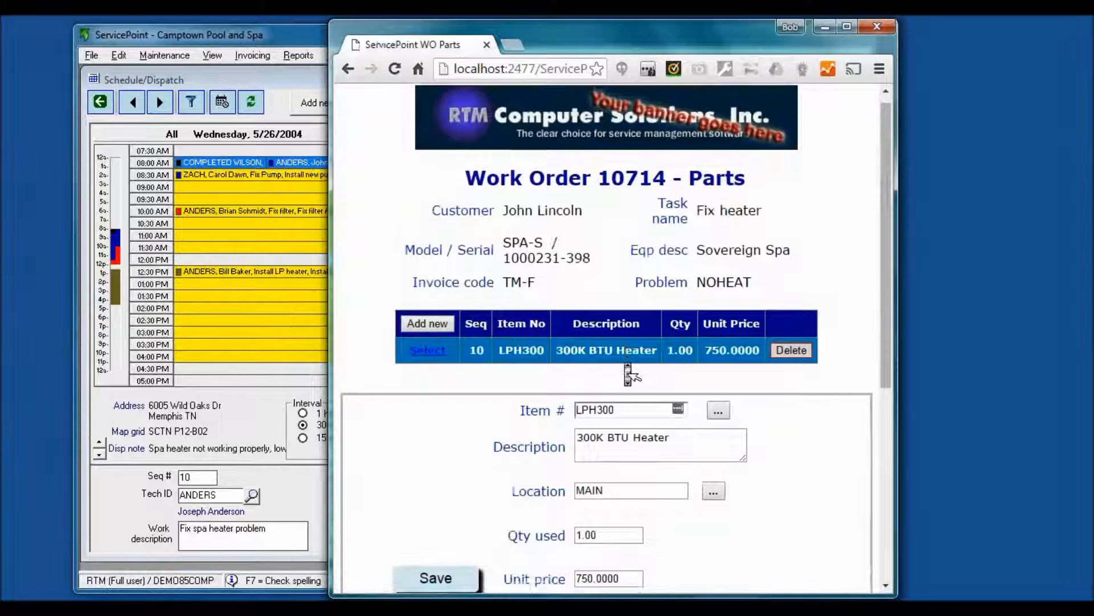
Step: Look up the inventory items for a new part line and select *MISC, Additional charges
scroll(469, 242, down, 3)
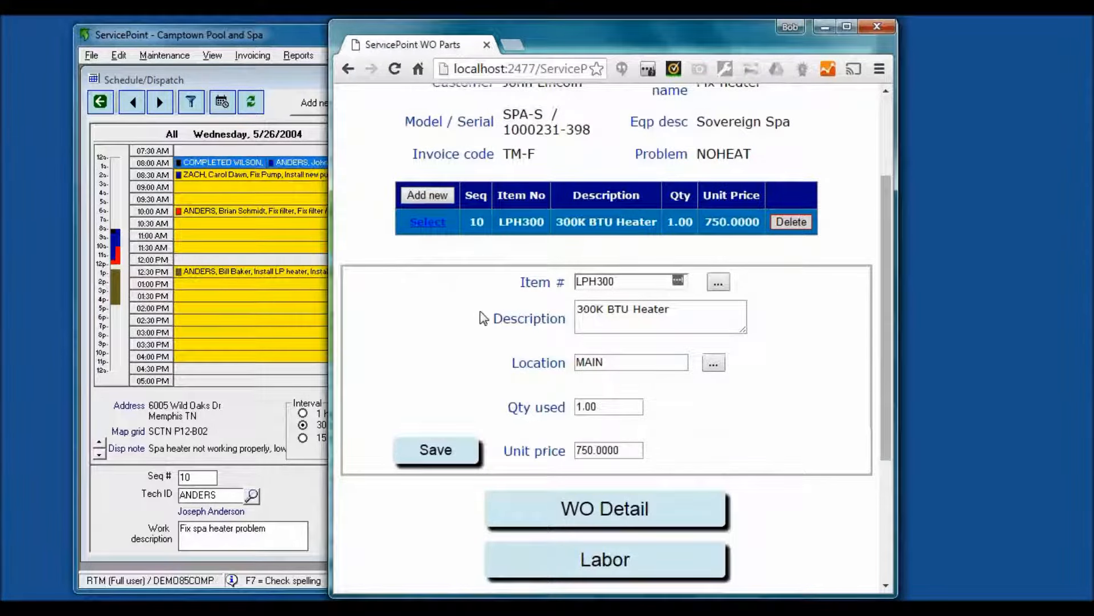
click(718, 282)
click(697, 168)
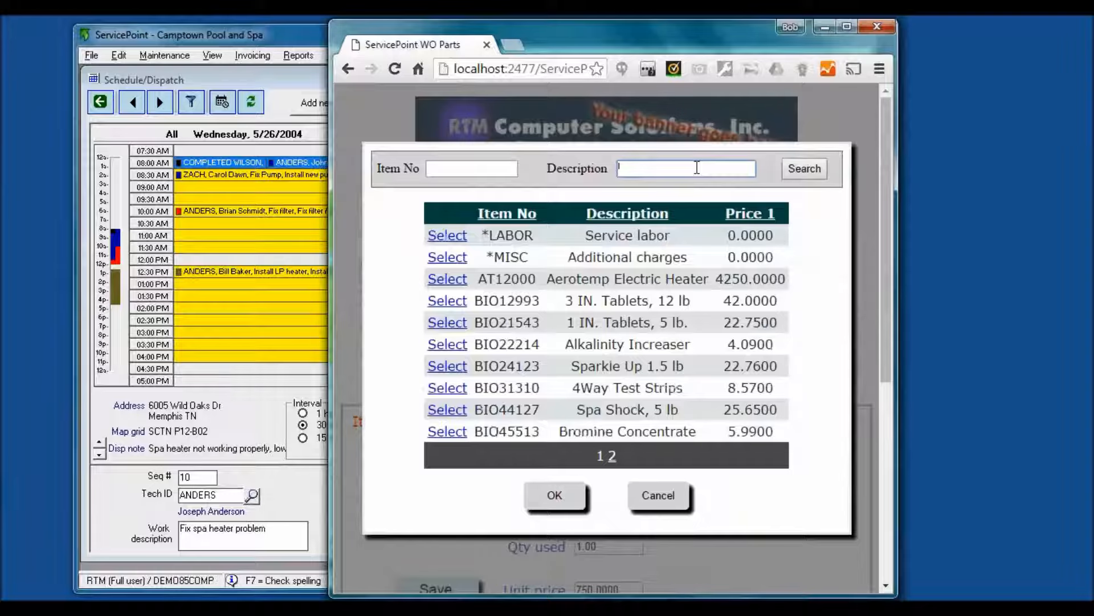
click(602, 264)
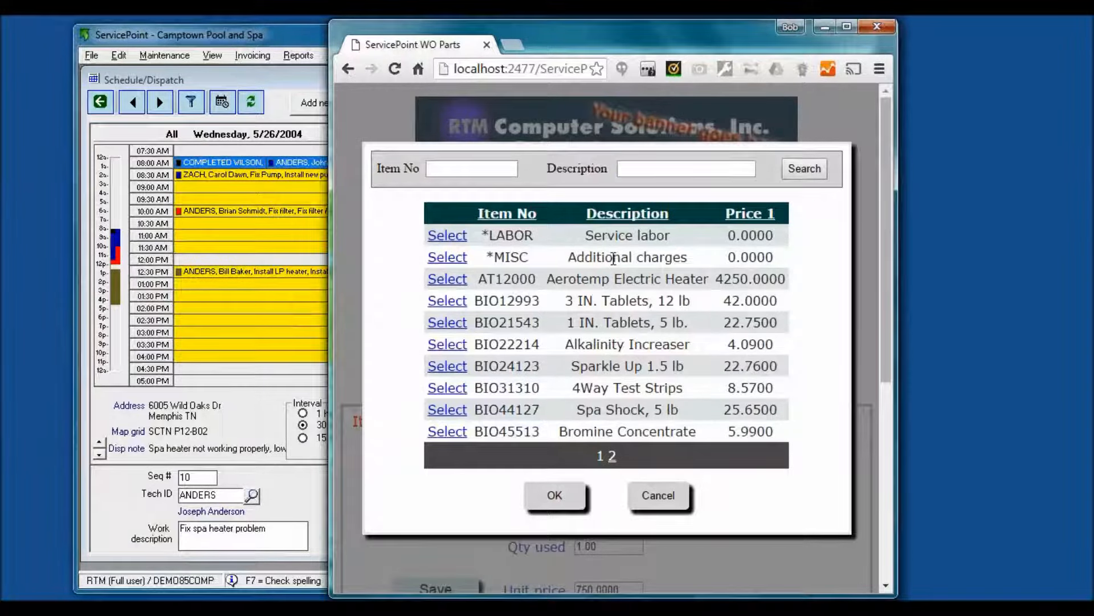
click(458, 258)
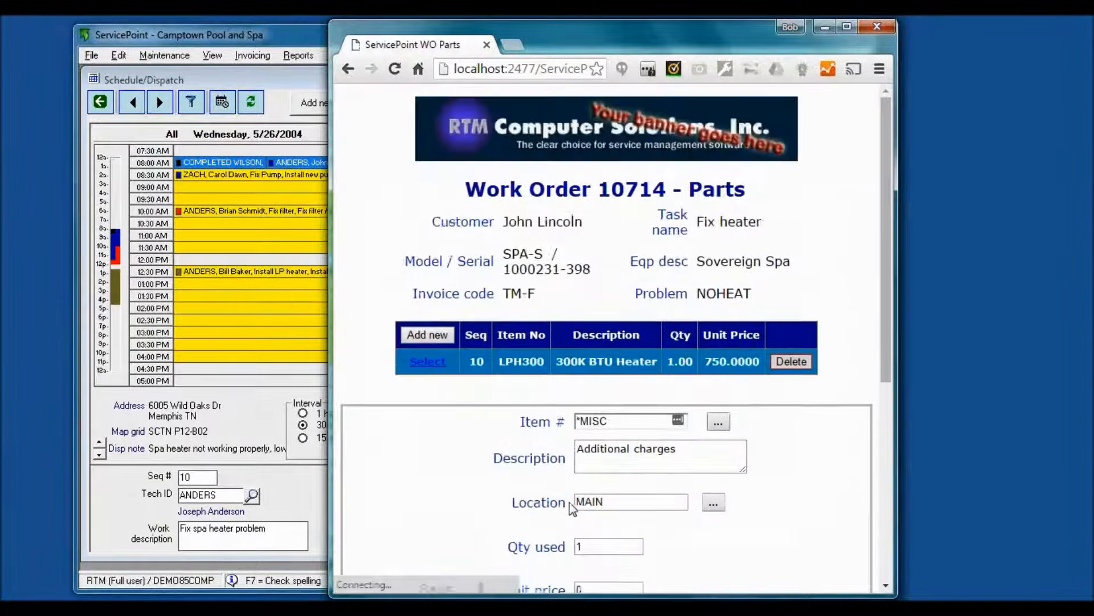
Step: Set the *MISC part's description to "Clamps, etc." and its unit price to 25, and save the line
drag(678, 449, 576, 449)
text(Clamps, etc.)
scroll(606, 513, down, 1)
double_click(582, 527)
text(25)
click(446, 536)
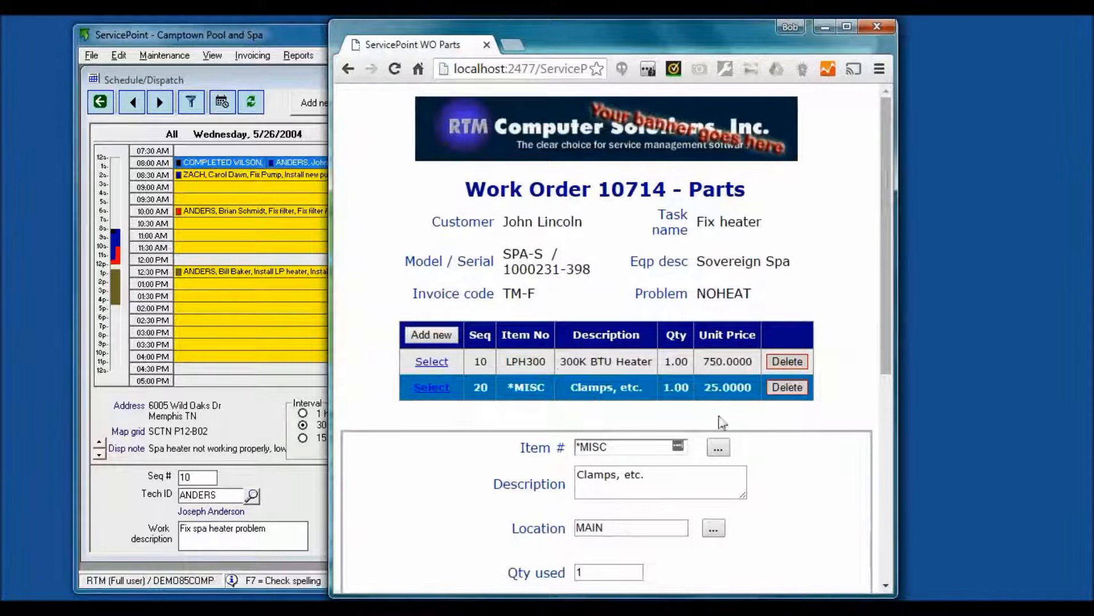
Step: Open the work order's labor page and clock out of the "Fix spa heater problem" line
scroll(723, 422, down, 5)
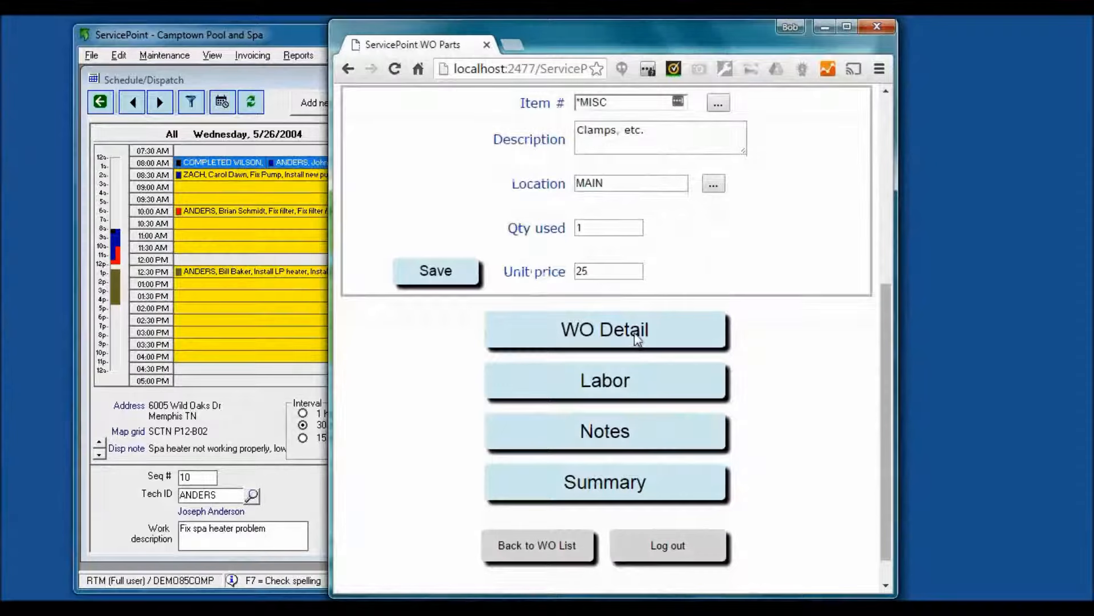
click(625, 392)
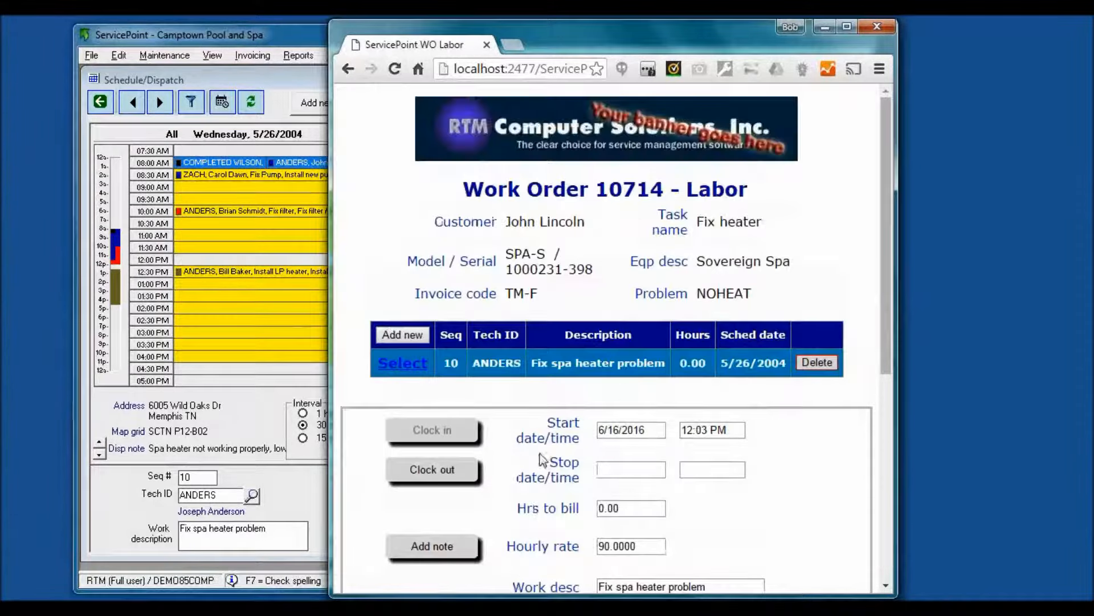
click(445, 473)
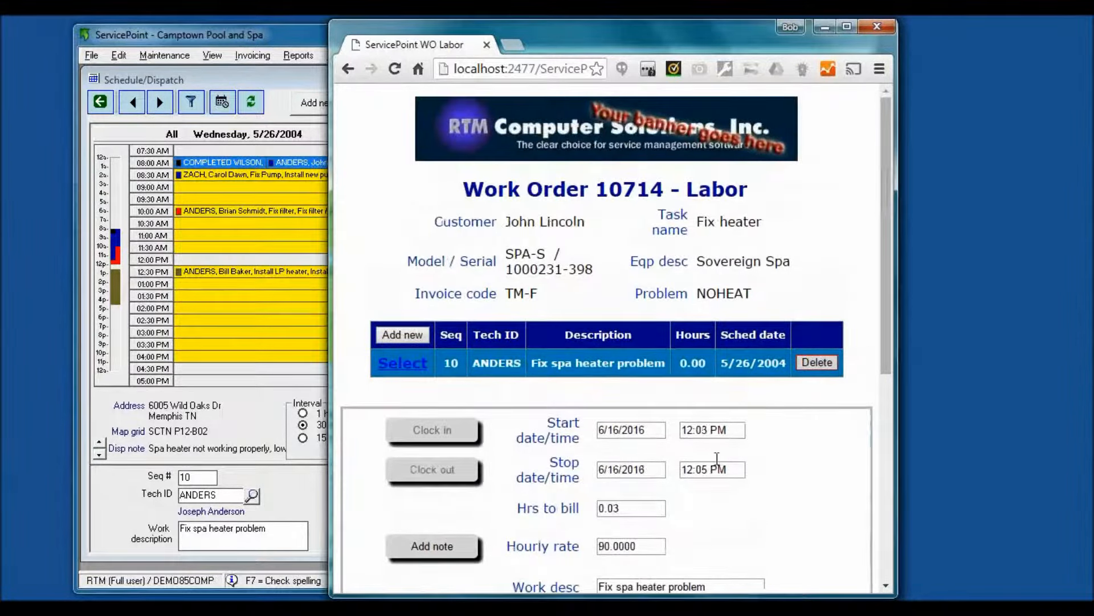
Step: Add a new note on the work order's notes page and set it to print on both the WO form and the invoice
scroll(655, 504, down, 6)
click(661, 450)
scroll(692, 551, down, 3)
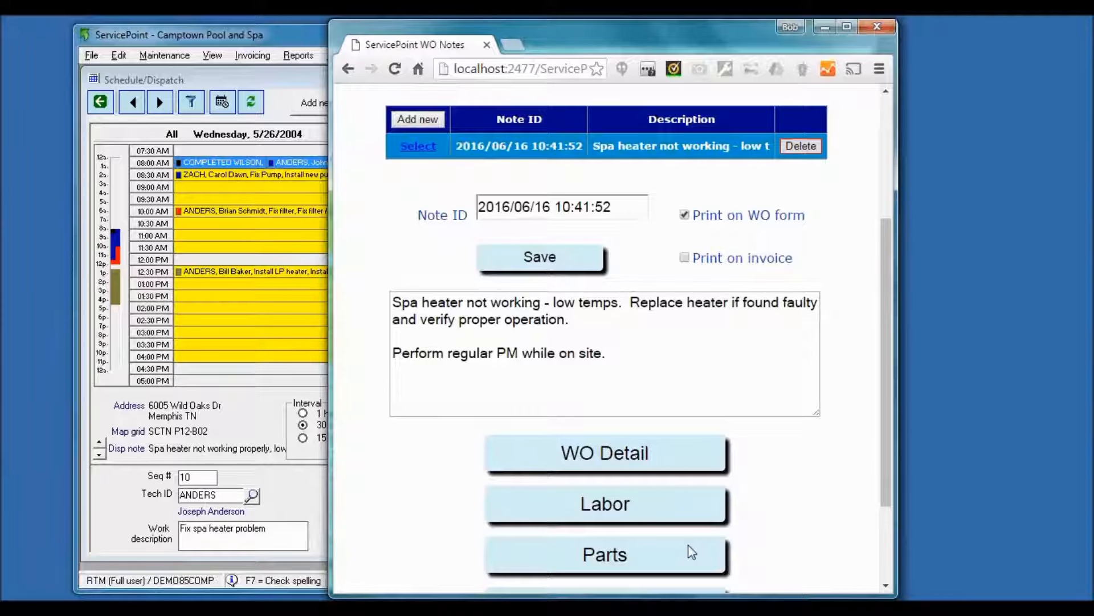
click(417, 119)
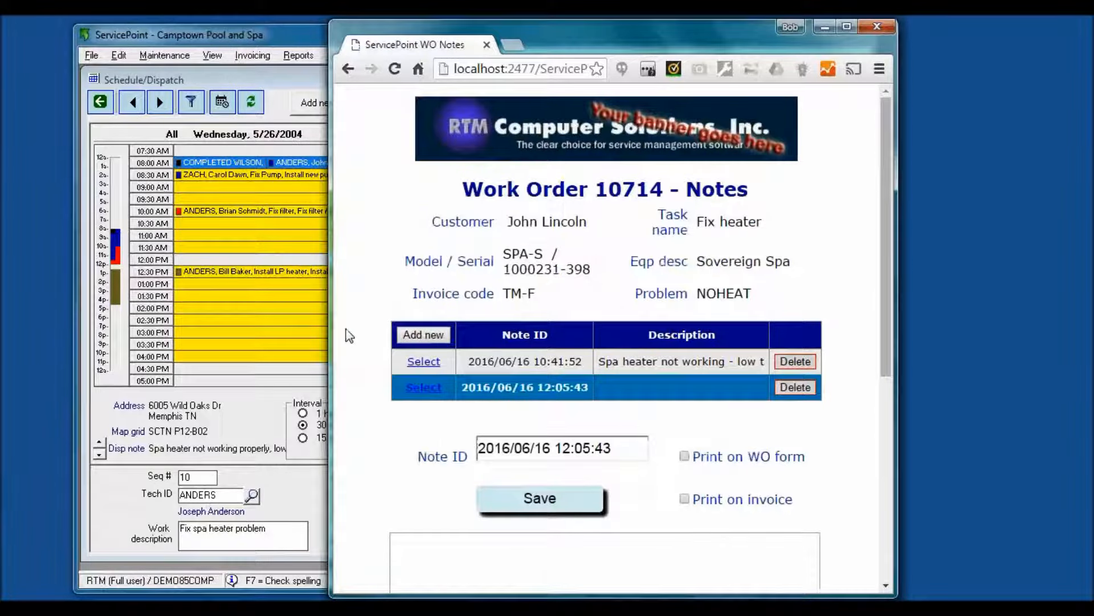
scroll(349, 330, down, 3)
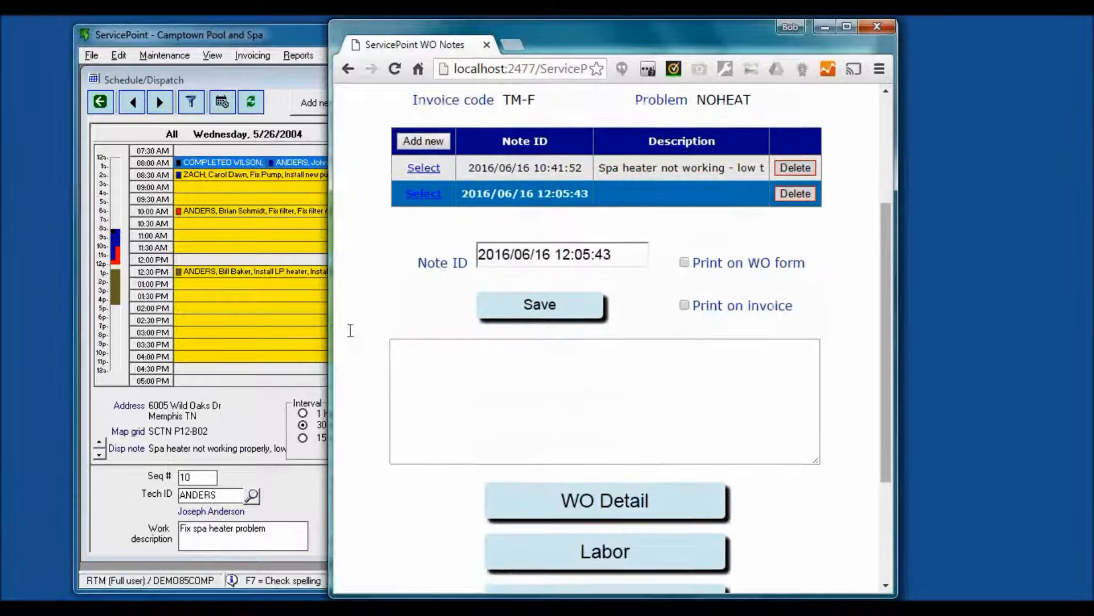
click(685, 305)
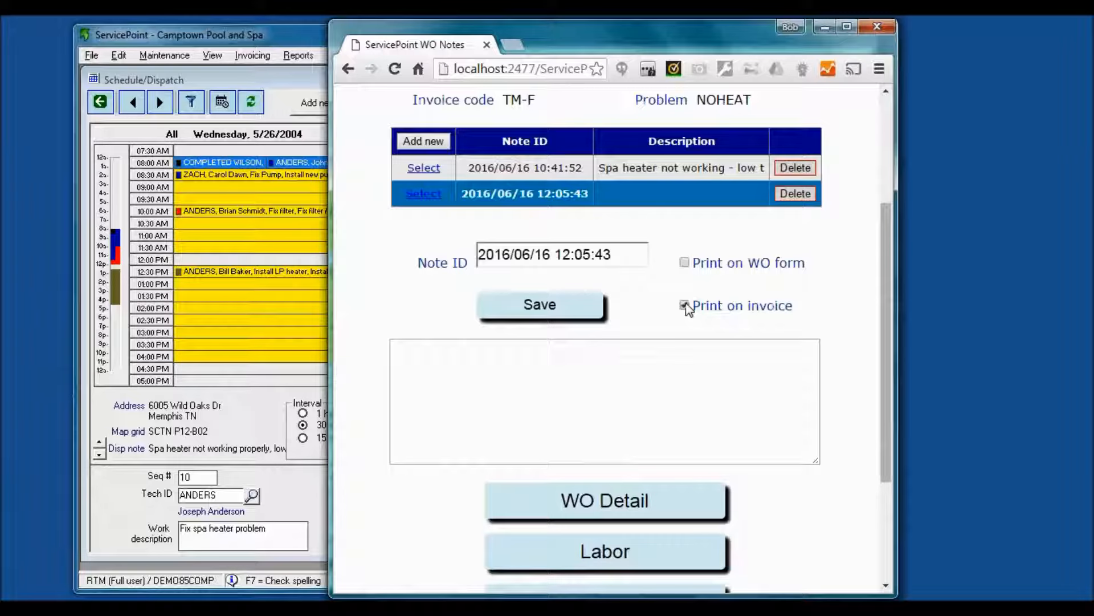
click(685, 262)
Step: Enter "Performed repair. Checked operation - all is ok." as the new note's text and save the note
click(591, 375)
text(Pe)
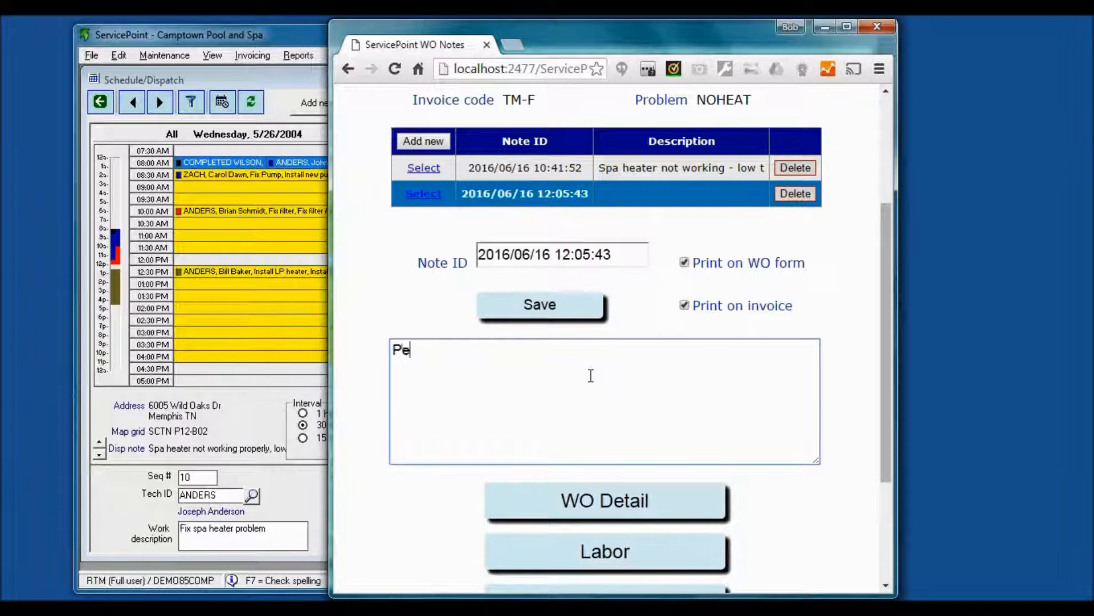
text(rformed repaur)
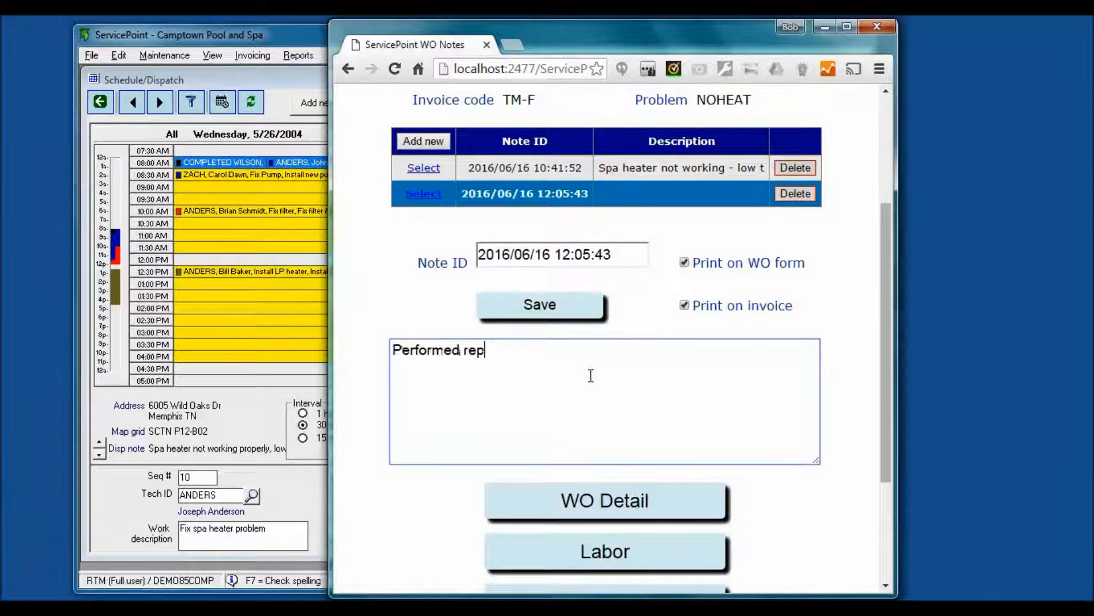
key(BackSpace)
key(BackSpace)
text(ir.  Checked)
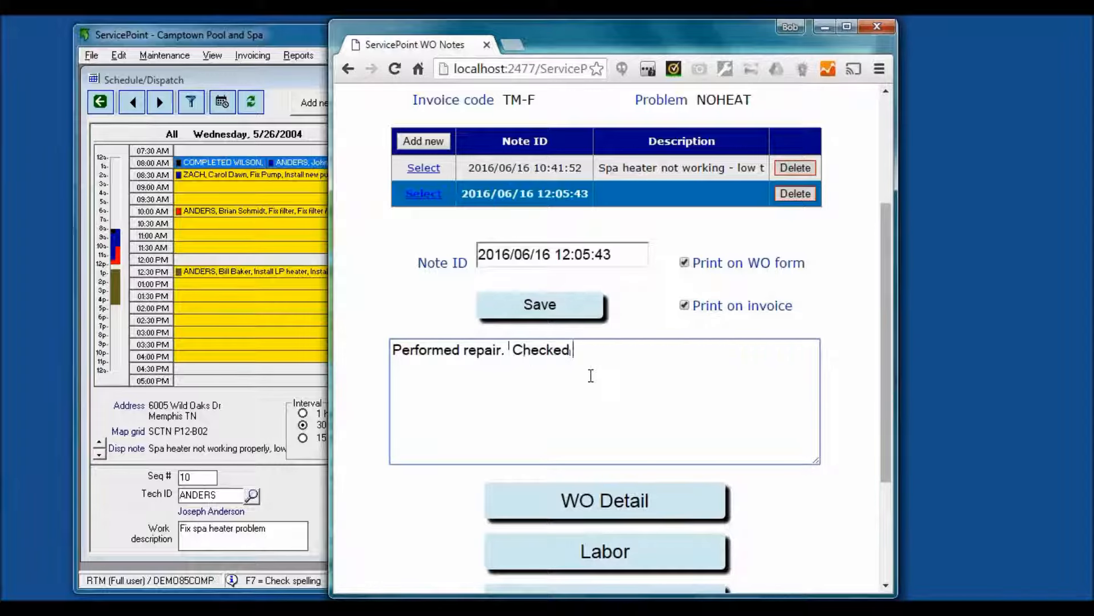
text( operation - all is ok.)
click(540, 304)
Step: Look over the saved repair note and open the work order's summary page
scroll(687, 391, down, 5)
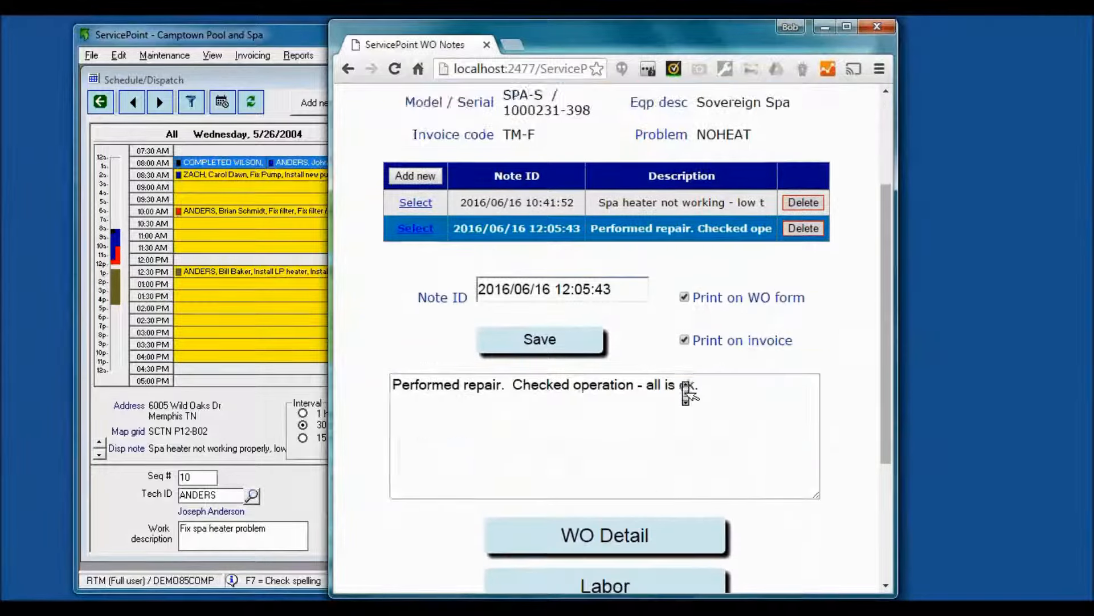
scroll(684, 382, up, 1)
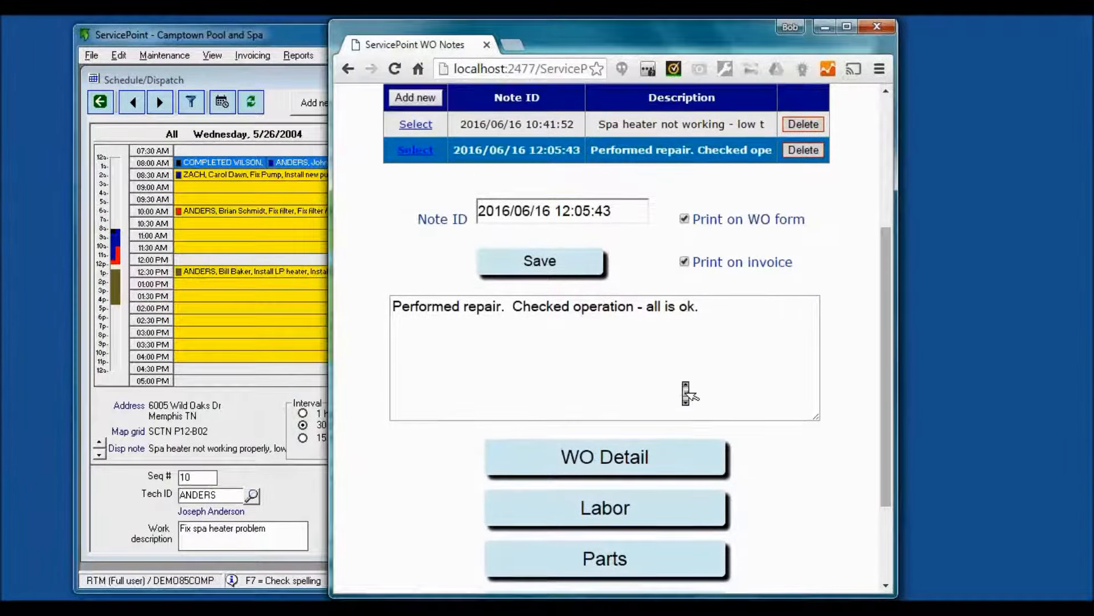
scroll(686, 392, up, 2)
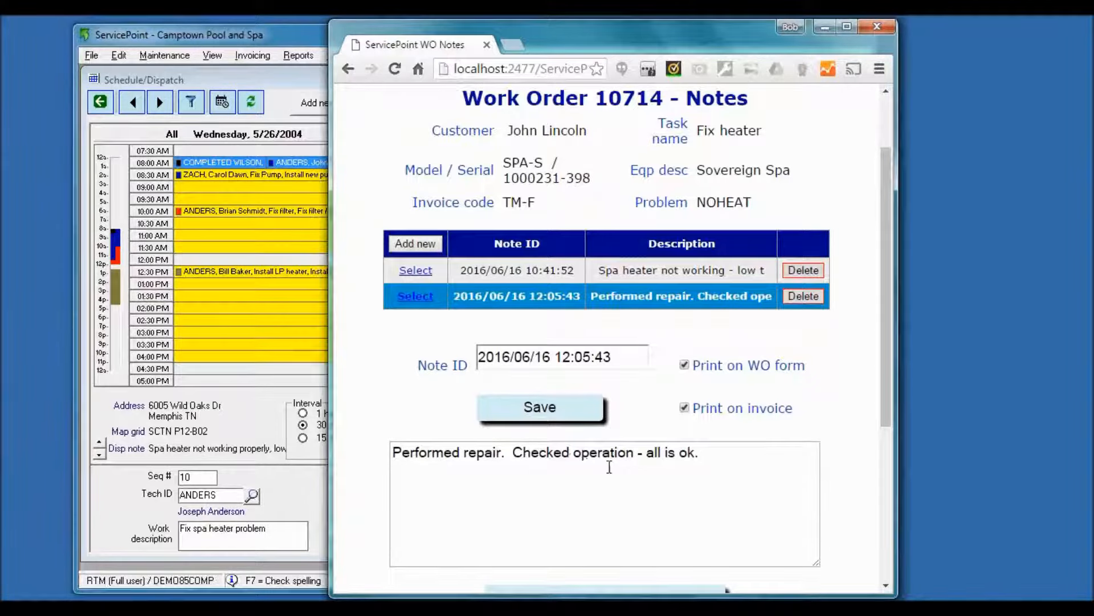
scroll(609, 466, down, 5)
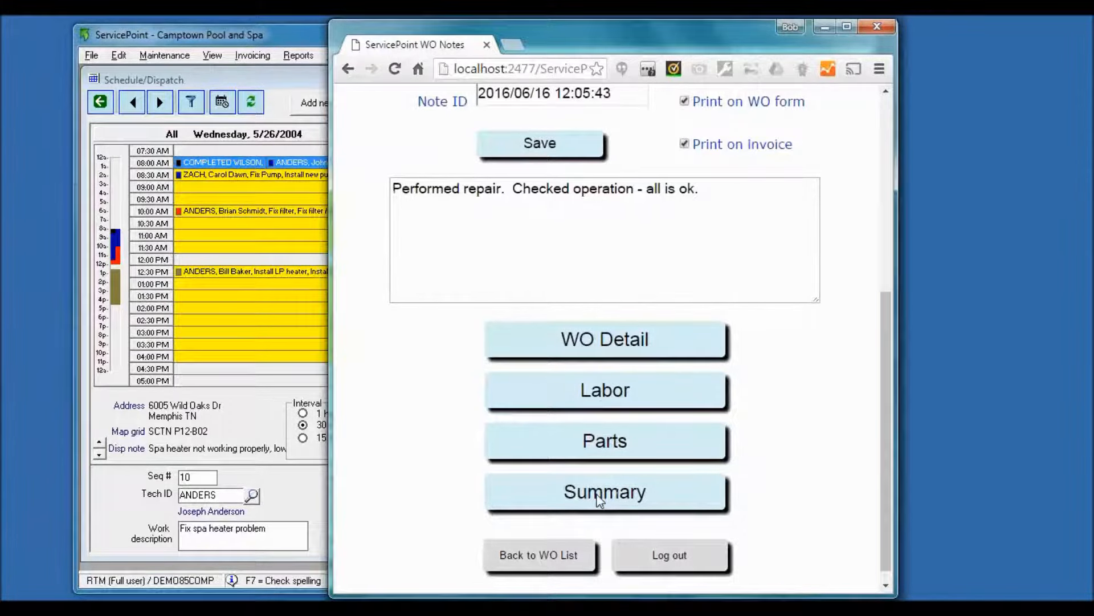
click(600, 500)
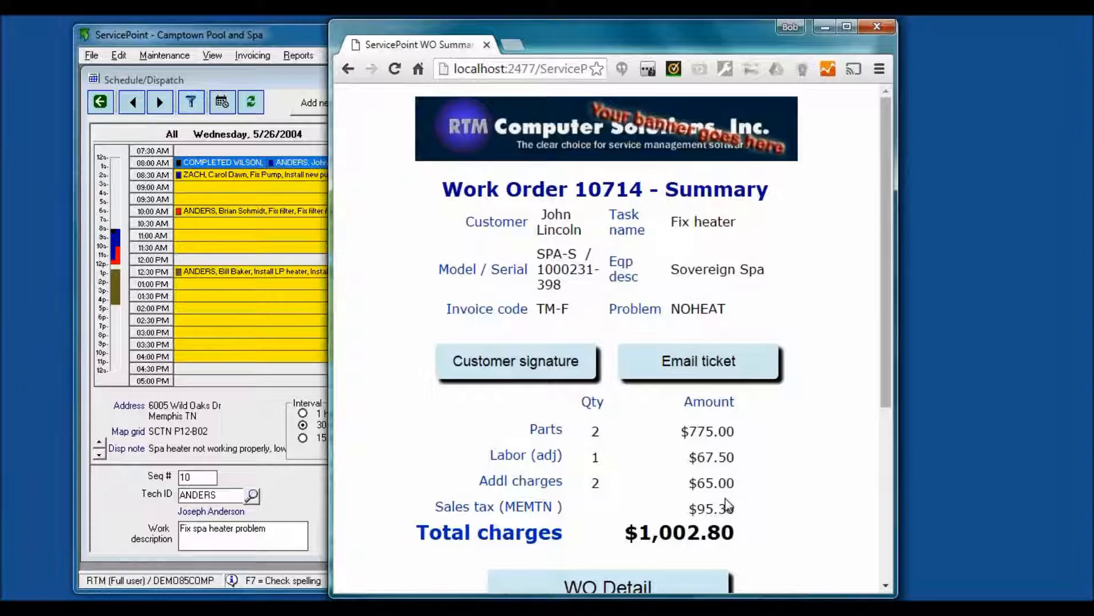
Step: Capture the customer signature with a freehand stroke, fill in the signer's typed name, and accept the signature
click(546, 365)
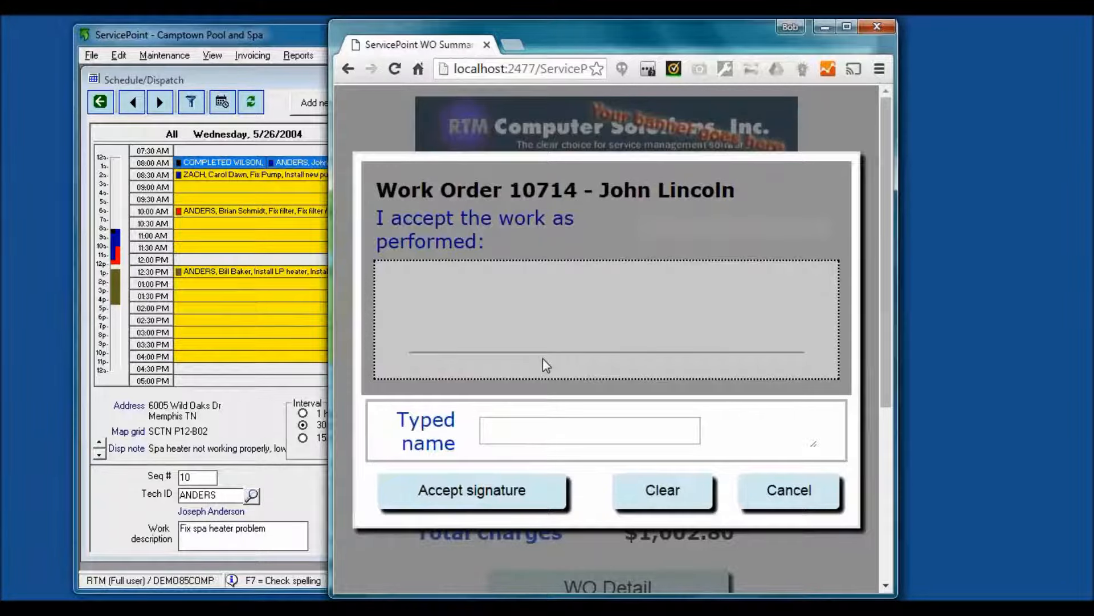
drag(543, 358, 583, 338)
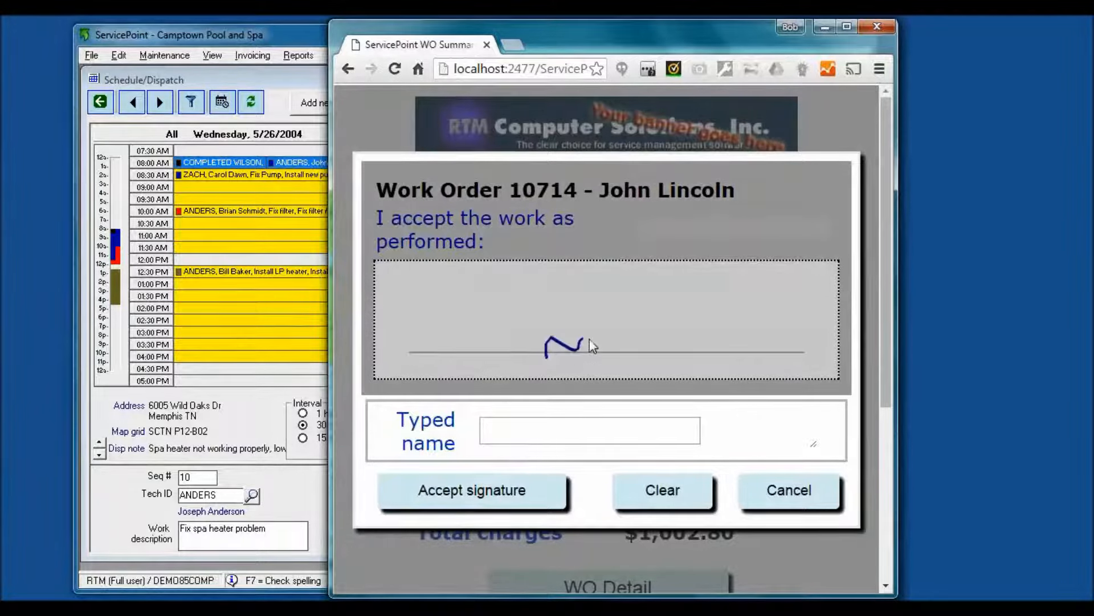
click(591, 429)
text(bob)
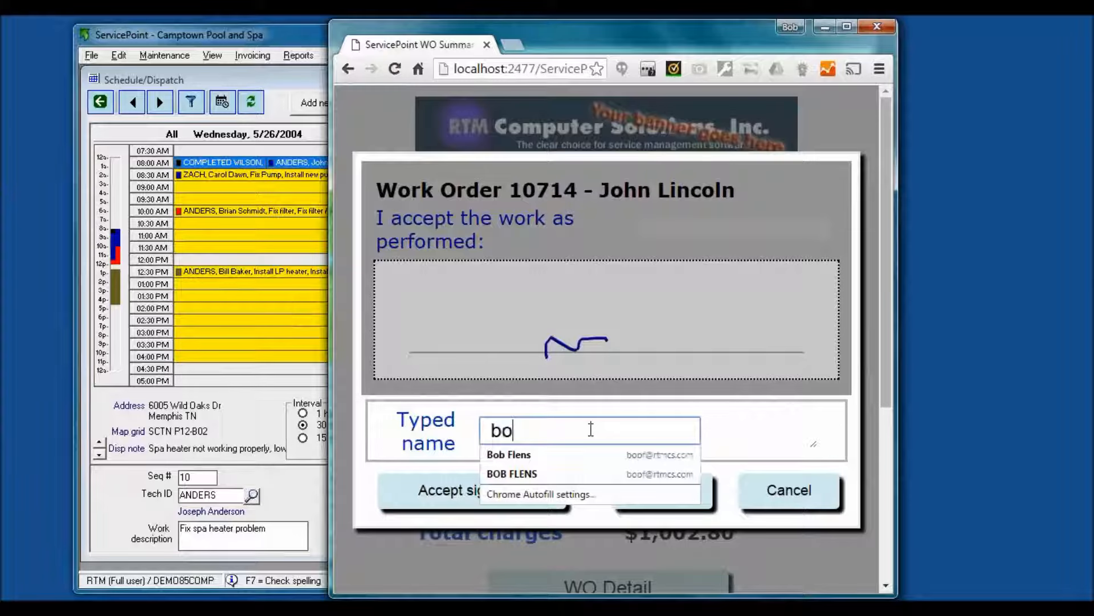
click(580, 450)
click(511, 504)
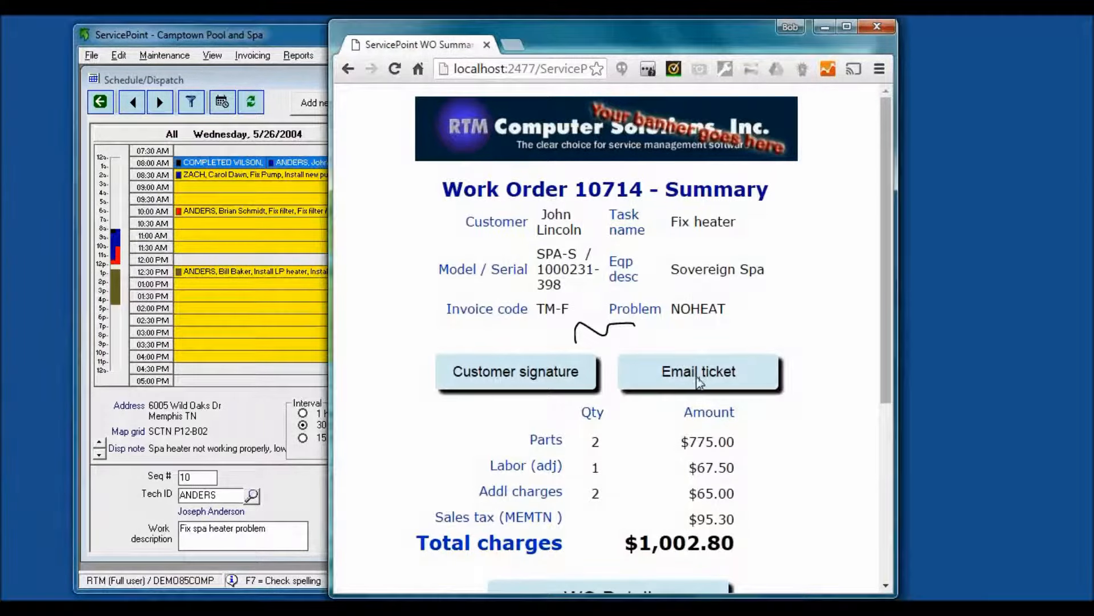
Step: Email the ticket to the recipient's e-mail address and return to the work order list
click(699, 381)
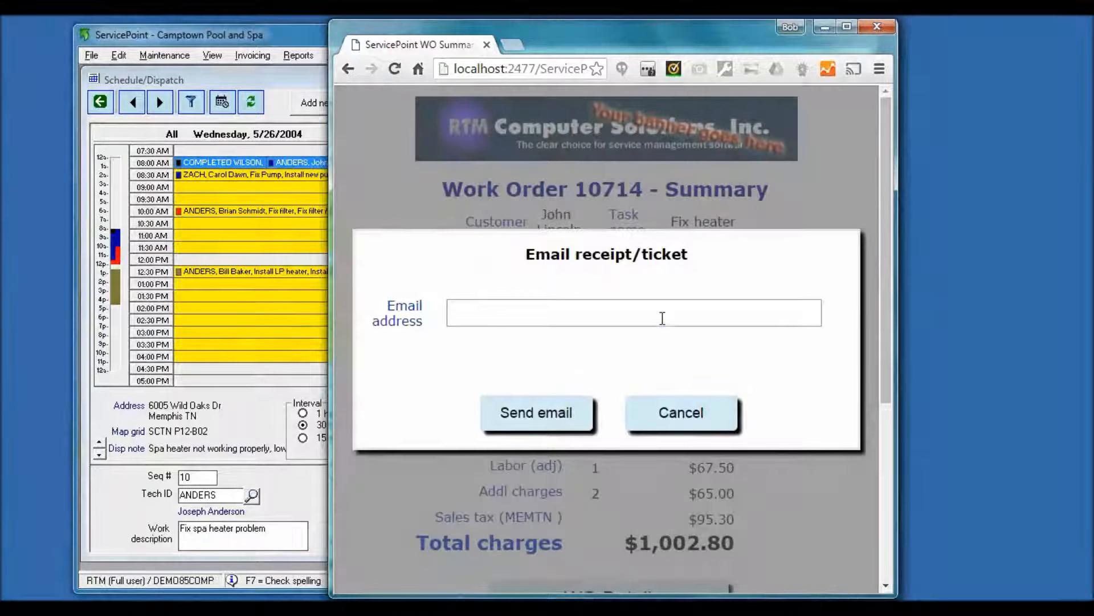
click(663, 317)
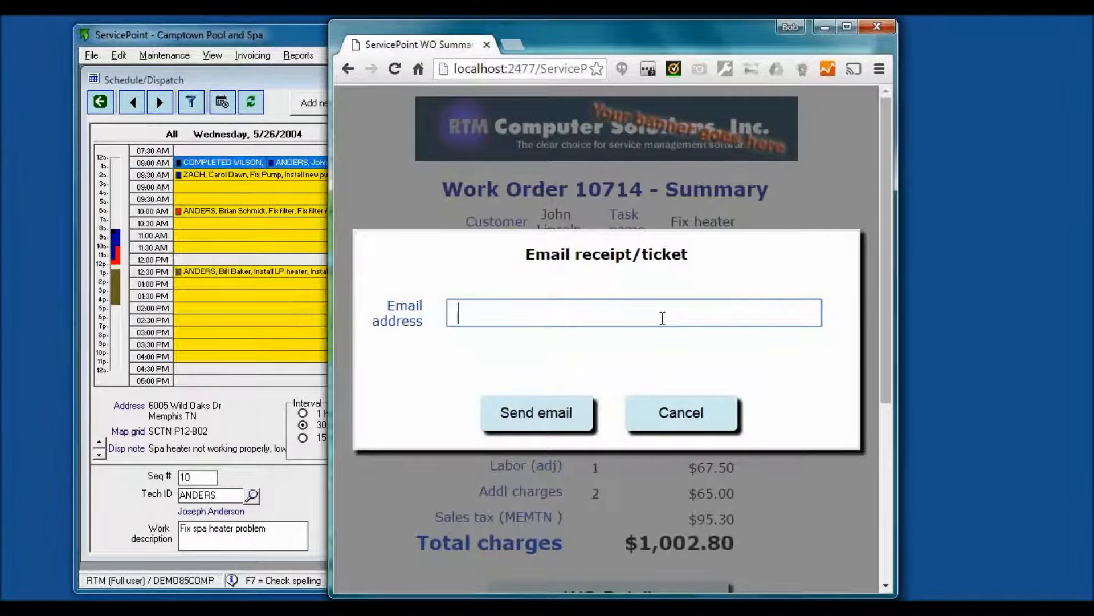
text(o)
text(b@)
text(B)
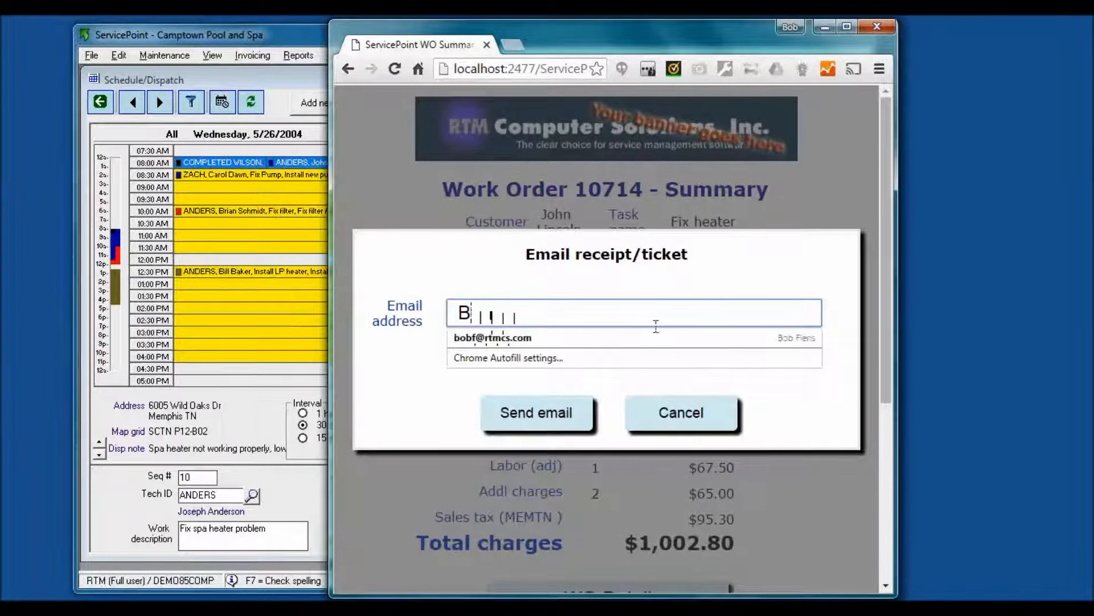
click(656, 340)
click(550, 422)
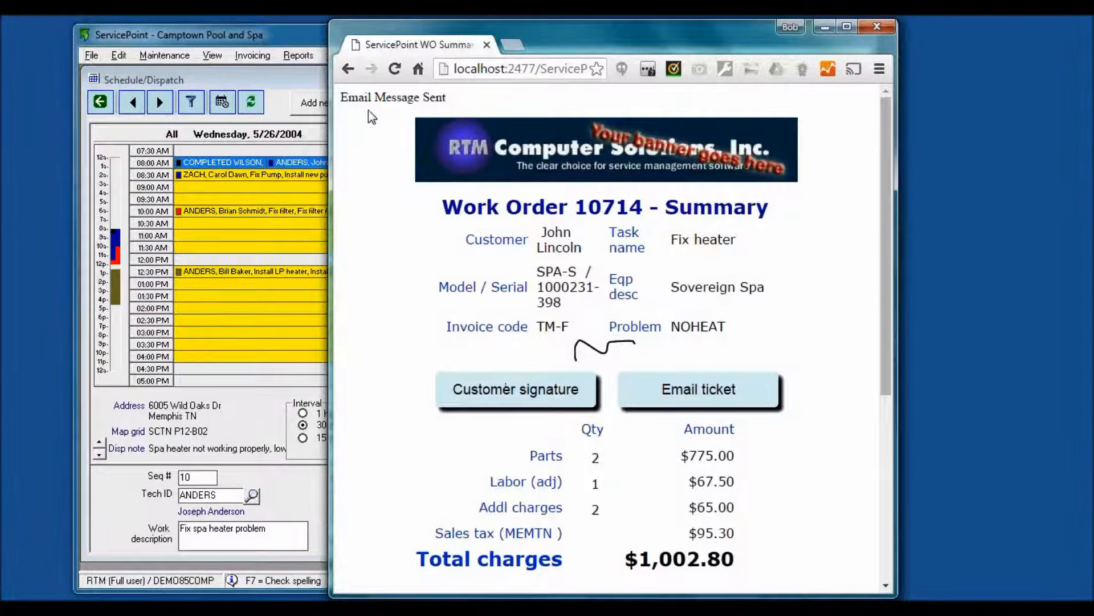
scroll(368, 111, down, 5)
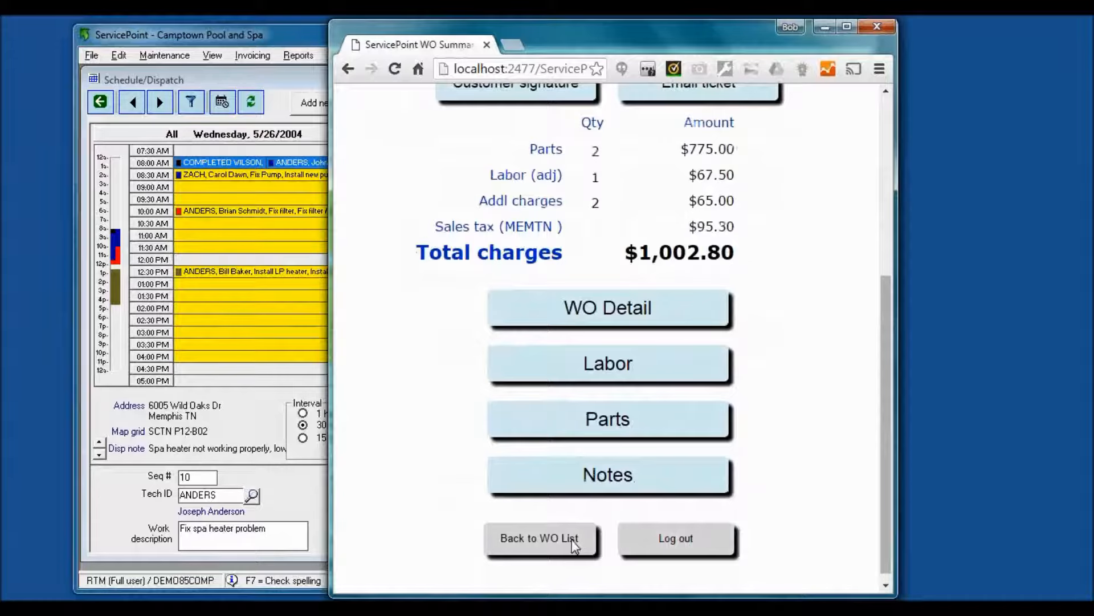
click(573, 540)
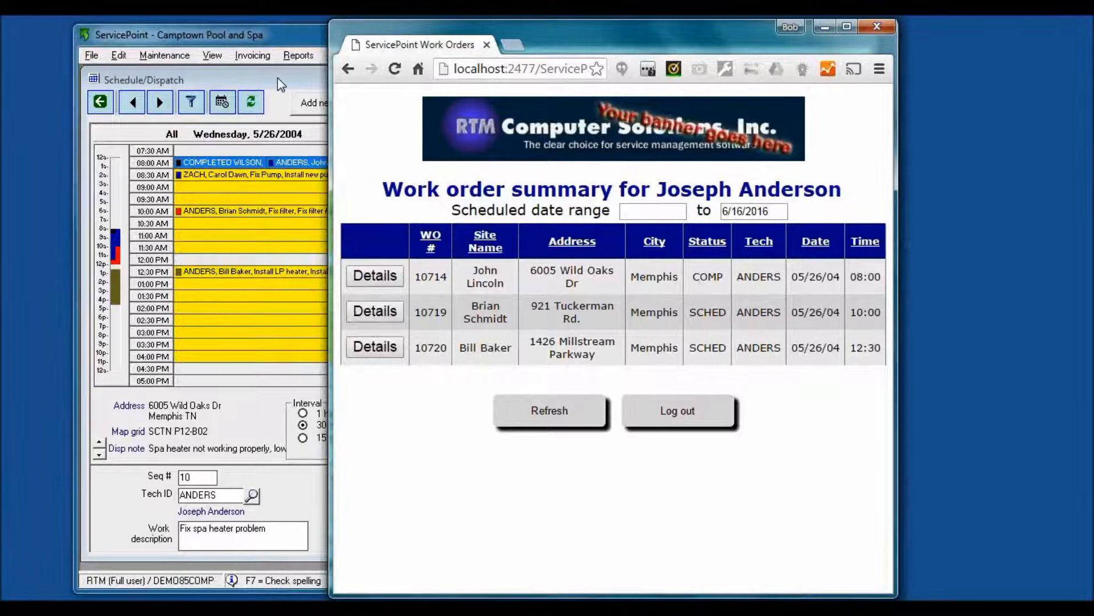
Step: Switch to the ServicePoint desktop window and open the completed ANDERS 8:00 AM job's work order for editing from the daily view
click(260, 45)
click(464, 242)
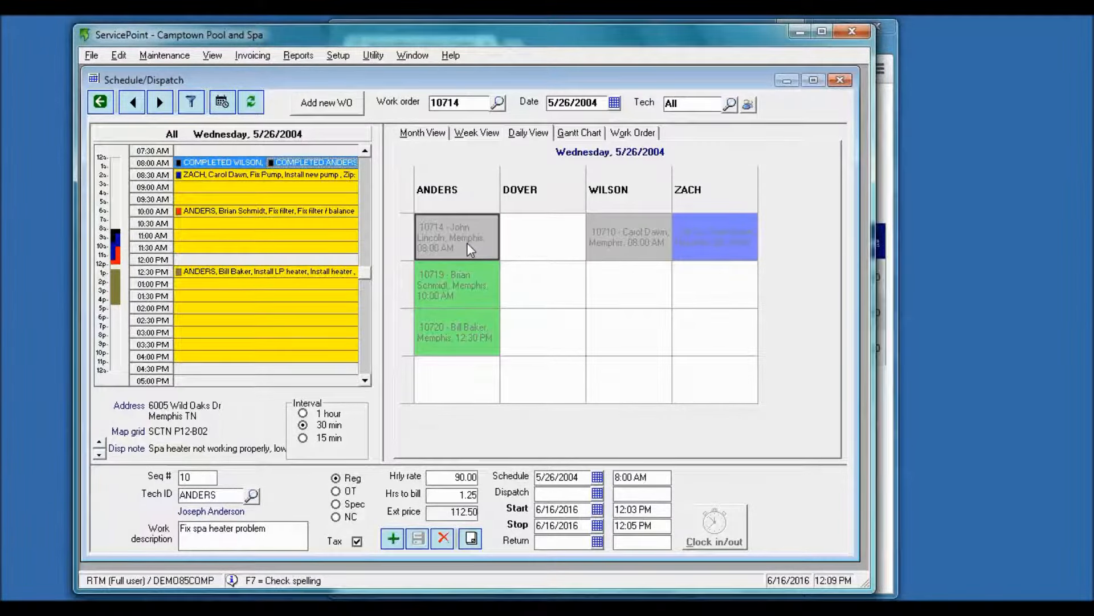
double_click(467, 242)
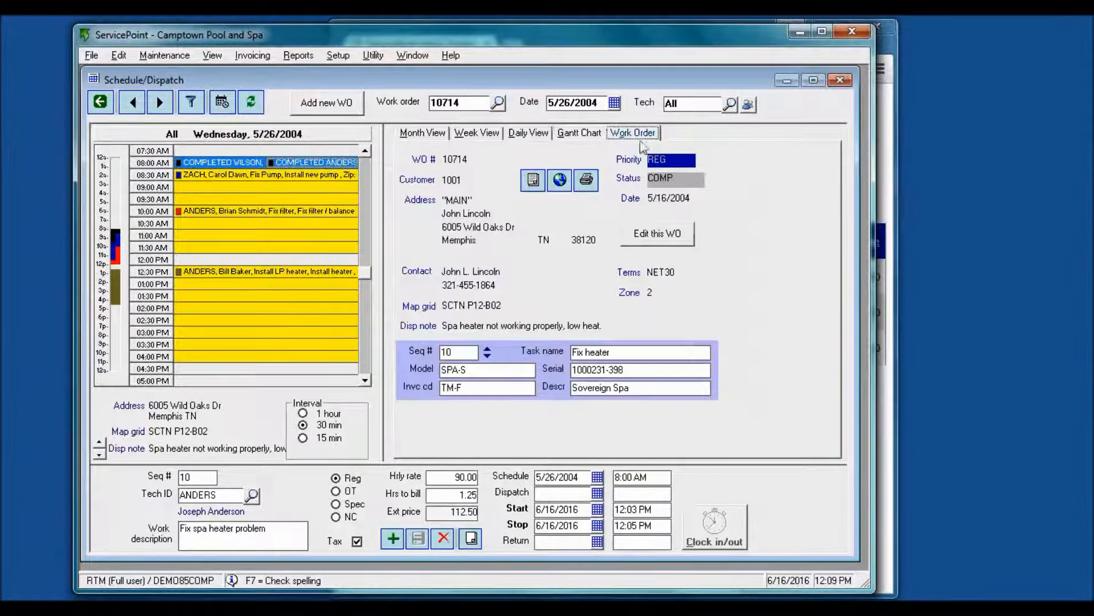
click(661, 235)
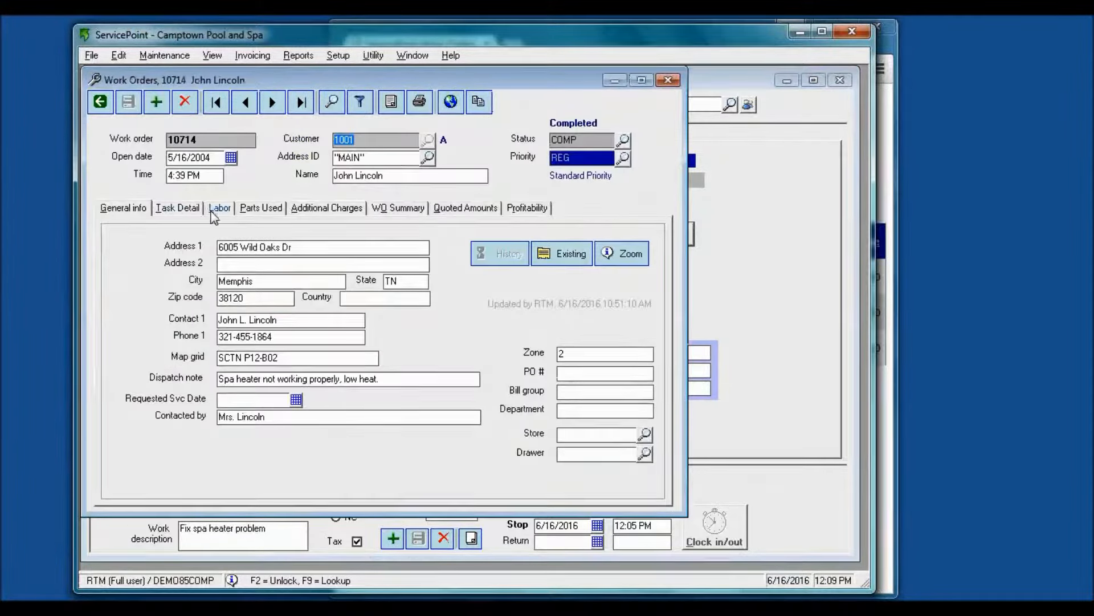
Step: Review the work order's labor line, the parts used including the *MISC line, and the WO summary
click(214, 209)
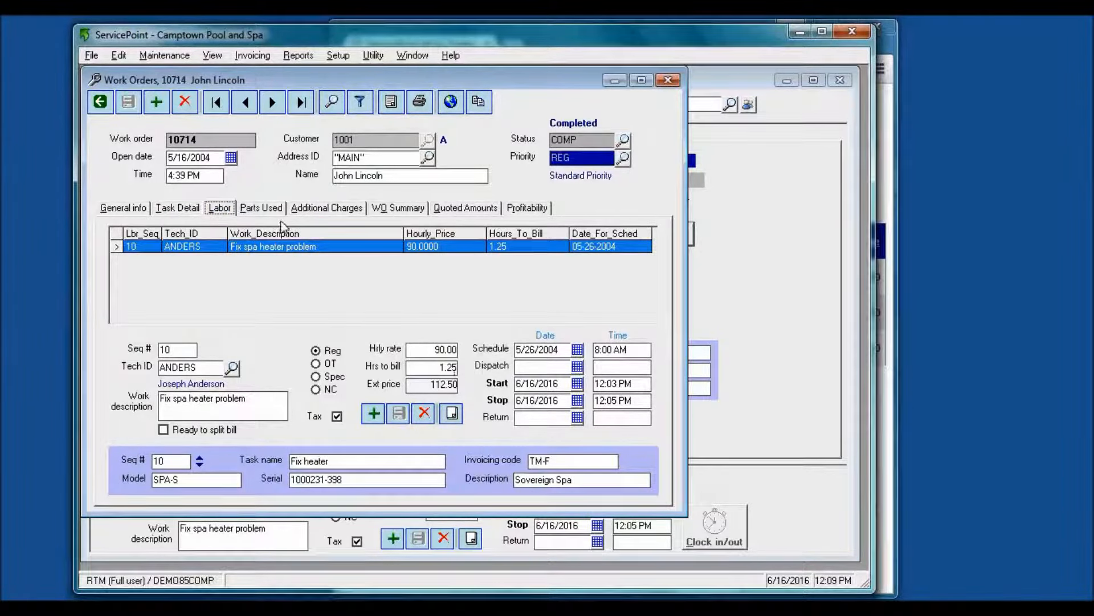
click(266, 208)
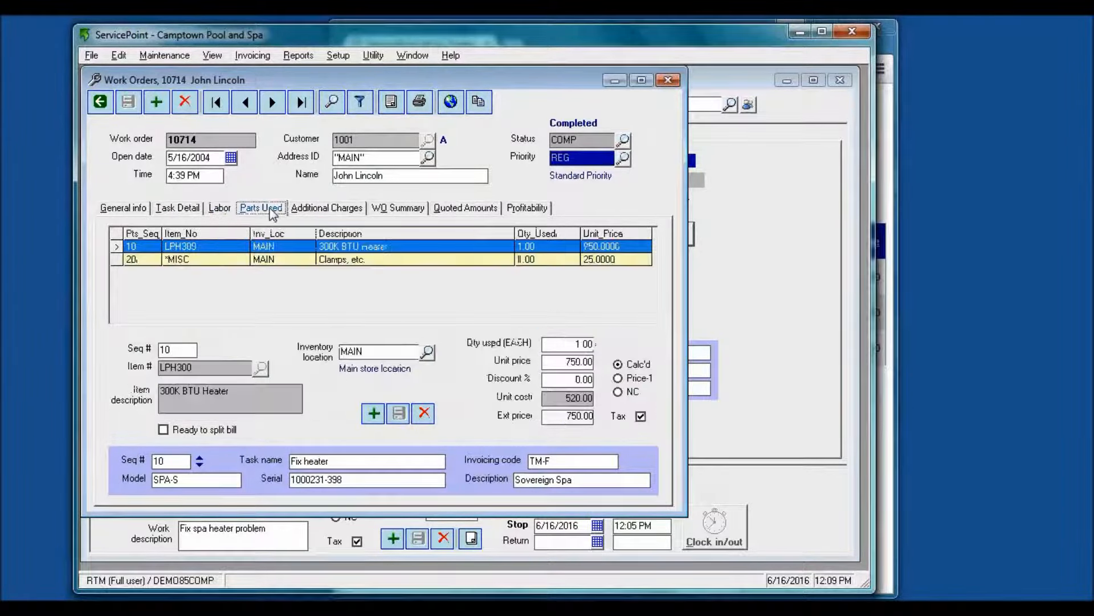
click(315, 260)
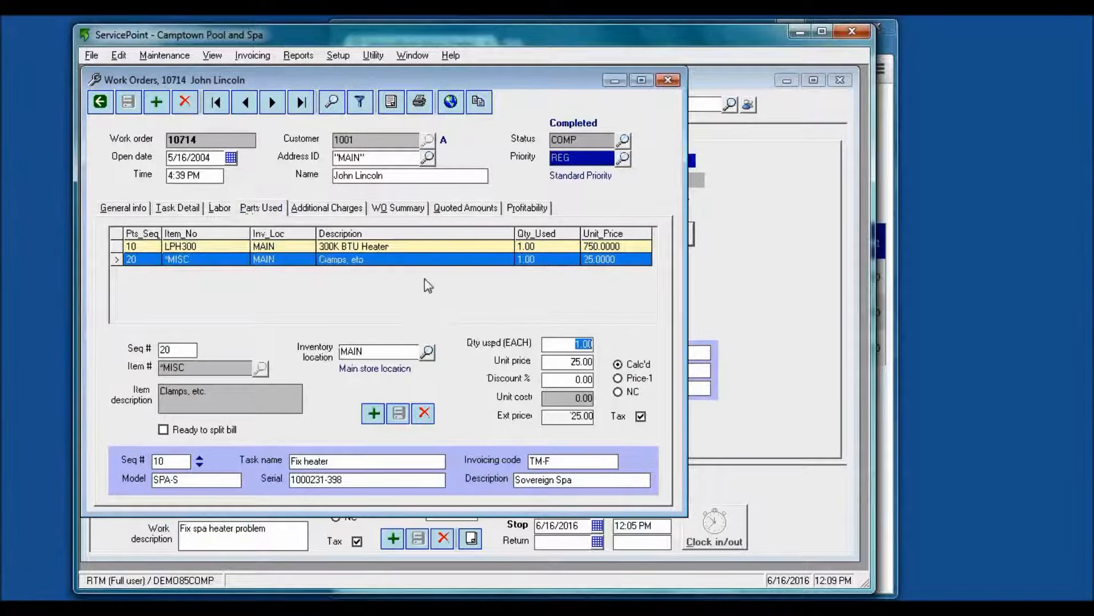
click(410, 208)
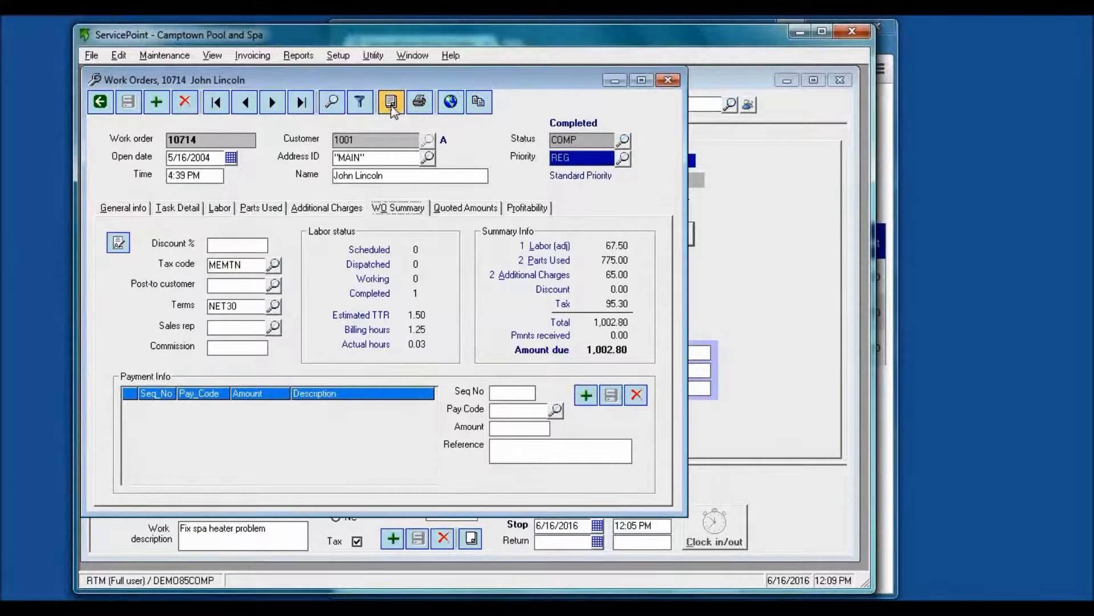
Step: View the last note attached to the work order and close the notes window
click(391, 104)
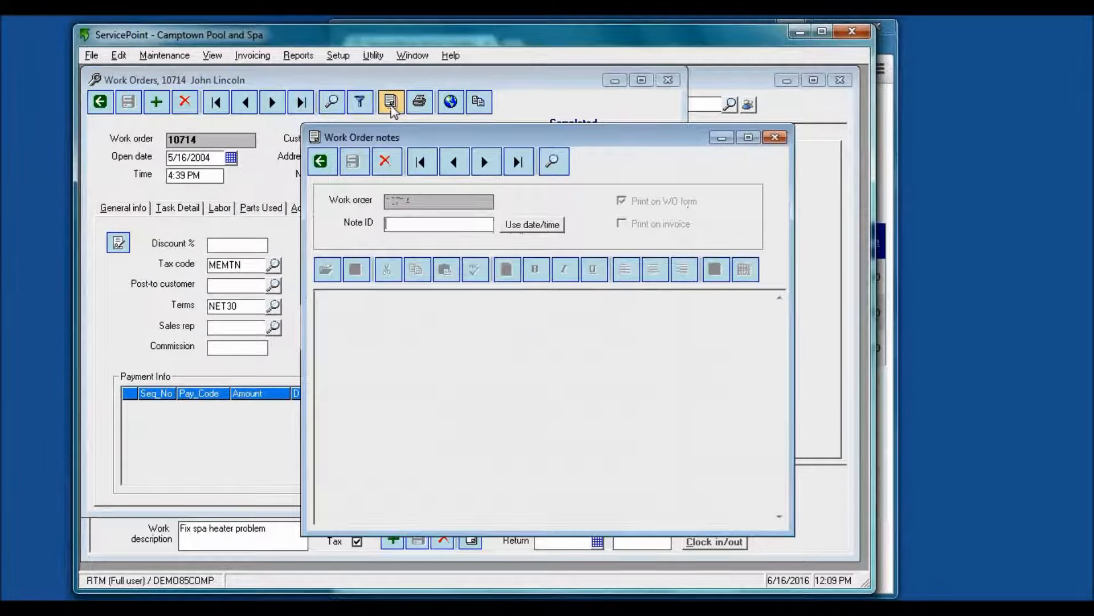
click(522, 171)
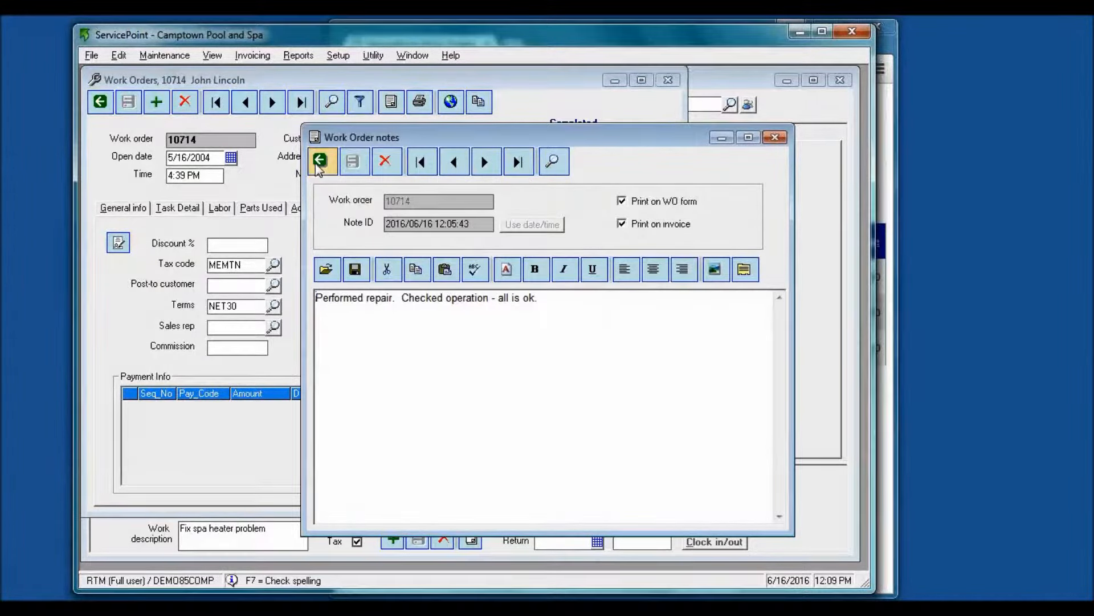
click(319, 162)
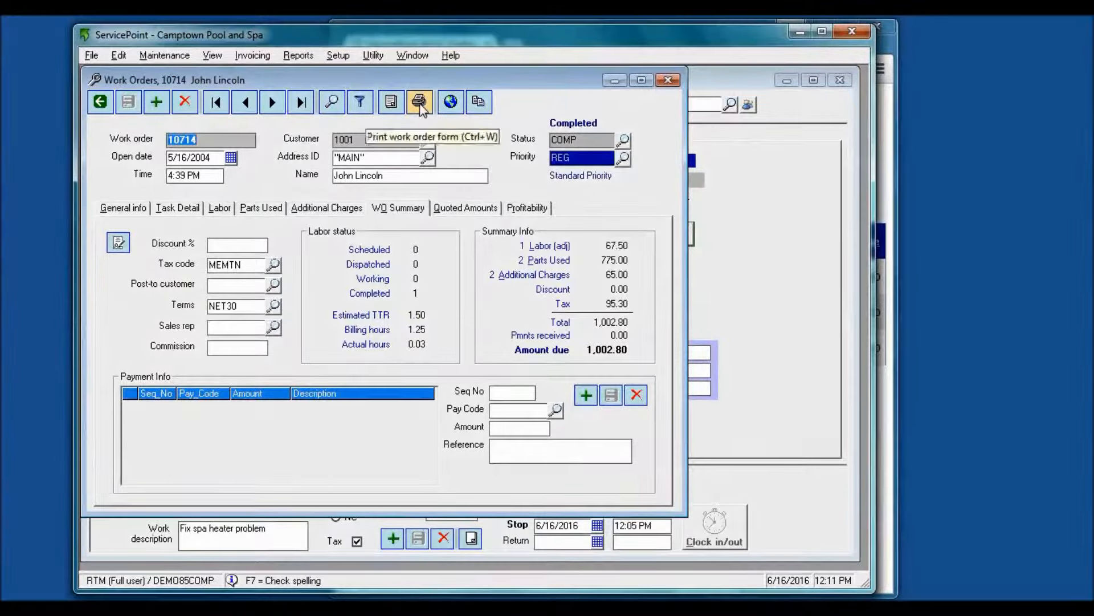
Step: Preview the work order in the DEMO WO INVOICE.rpt format down to its charge lines and close the report and work order windows
click(419, 101)
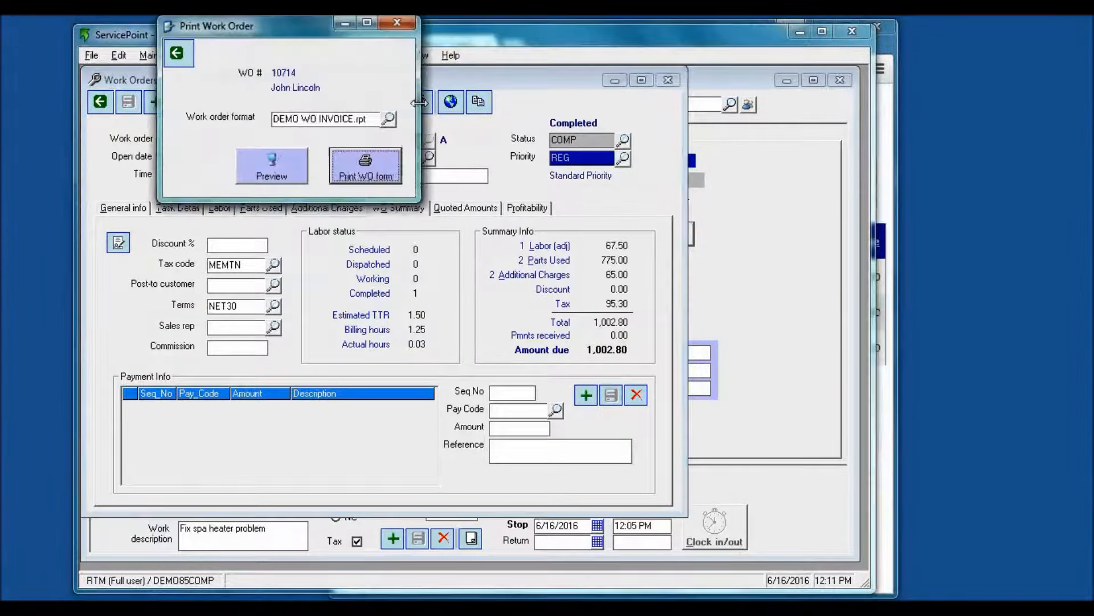
click(293, 170)
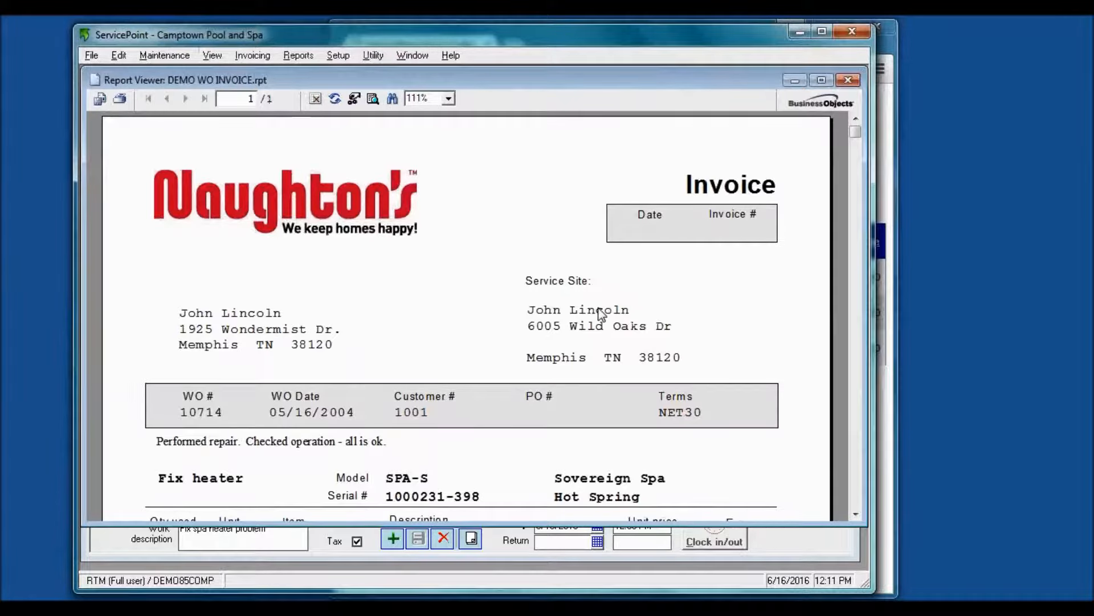
scroll(700, 356, down, 3)
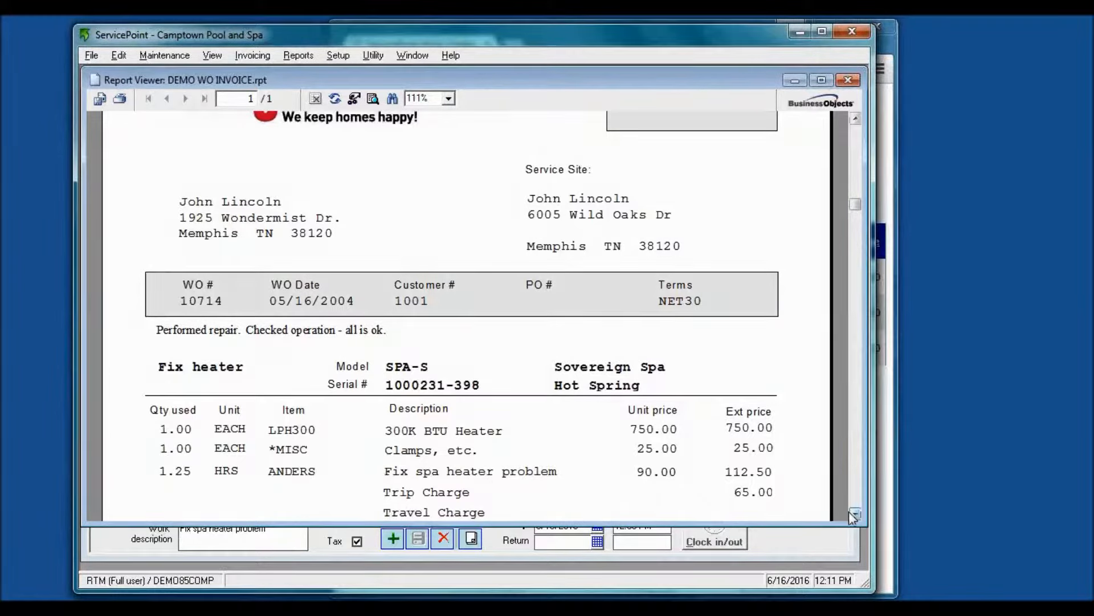
click(855, 515)
click(855, 515)
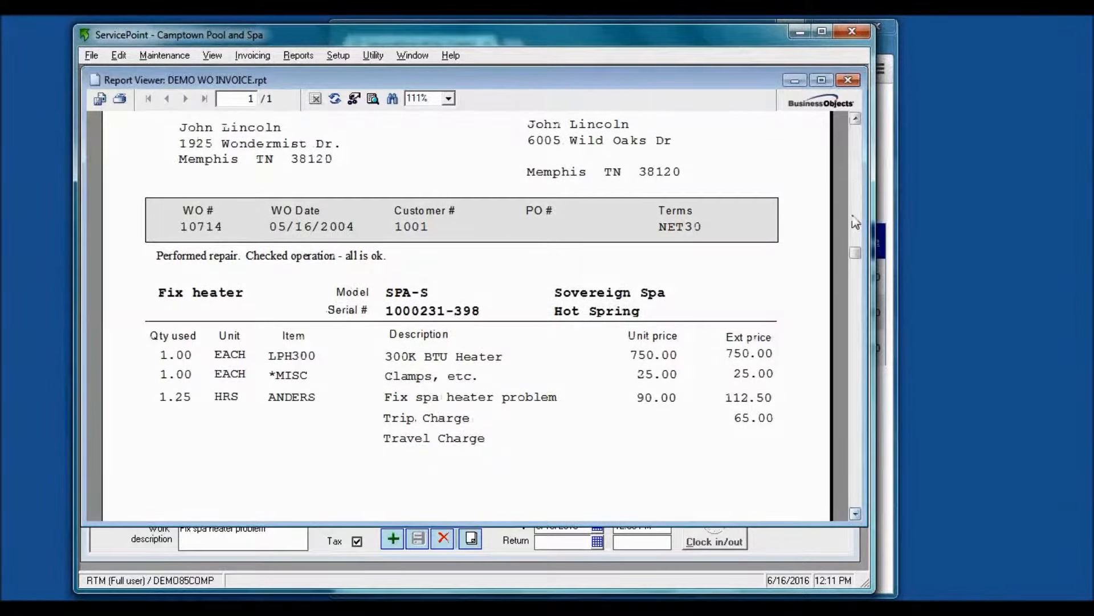
click(849, 81)
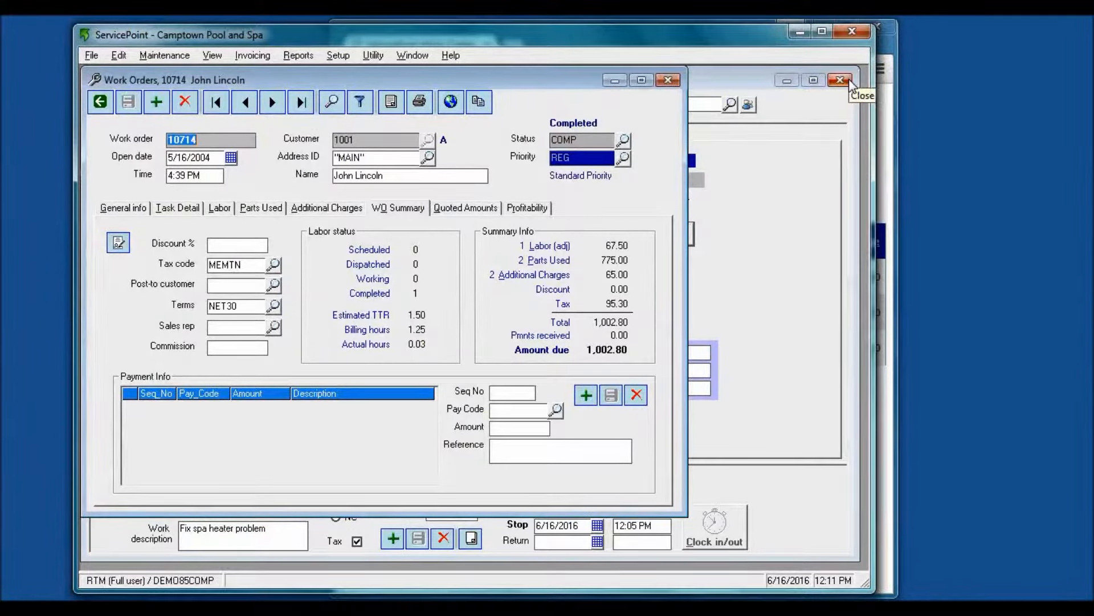
click(851, 82)
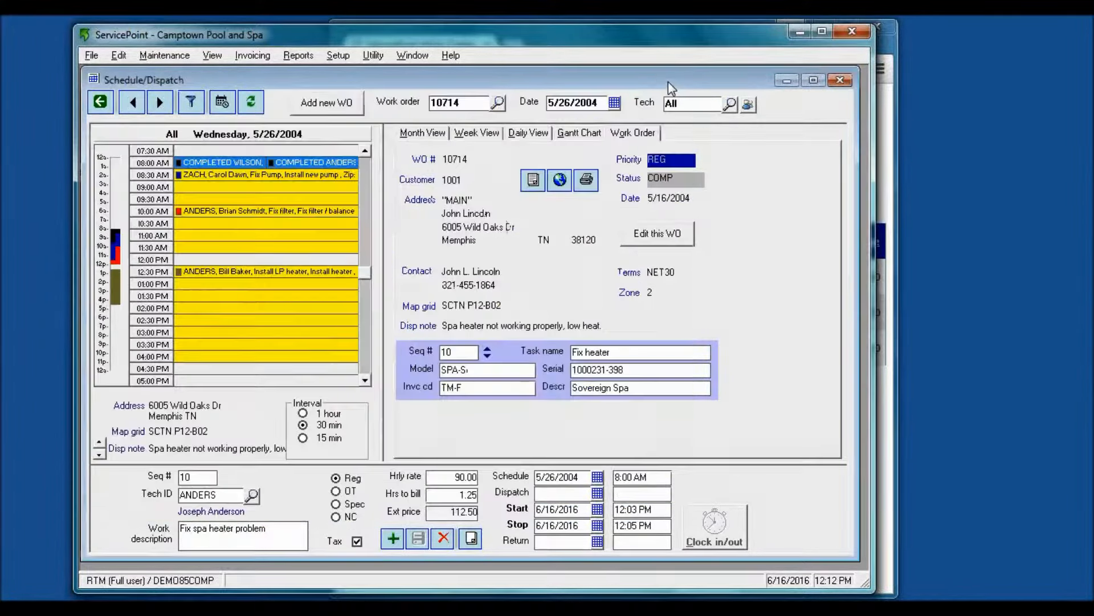
Step: Switch to the technician portal in Chrome to preserve its session, and bring up the RTM Contact page window
click(884, 100)
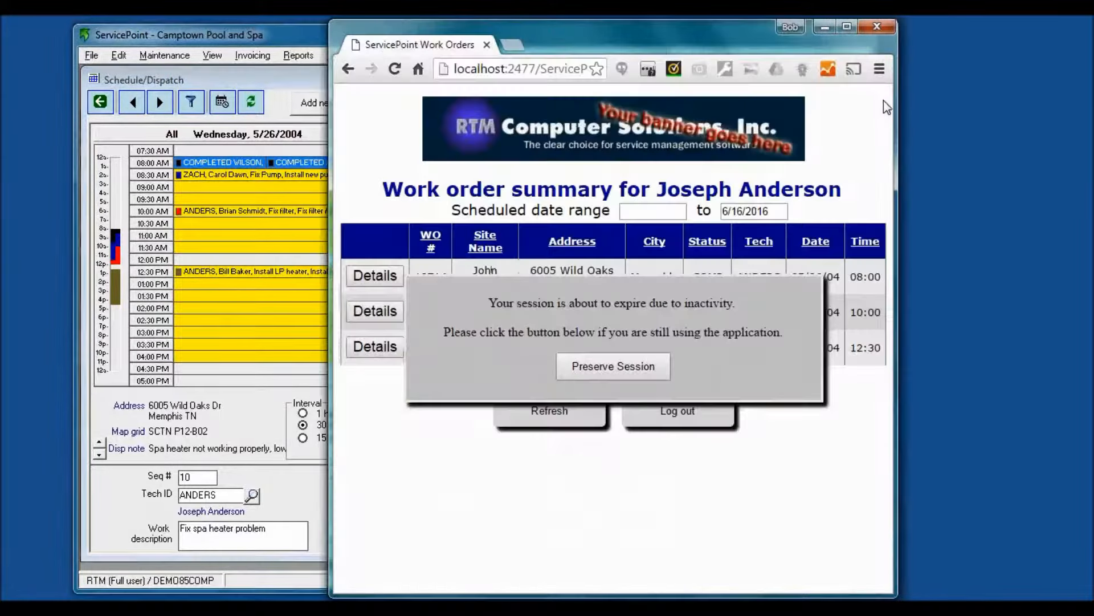
click(621, 369)
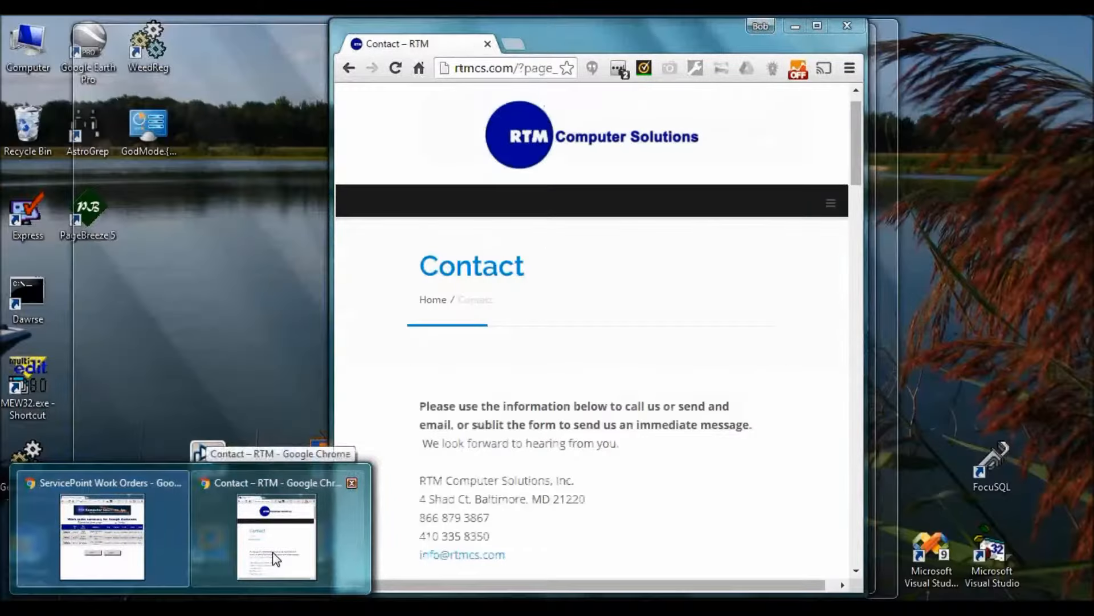
click(273, 551)
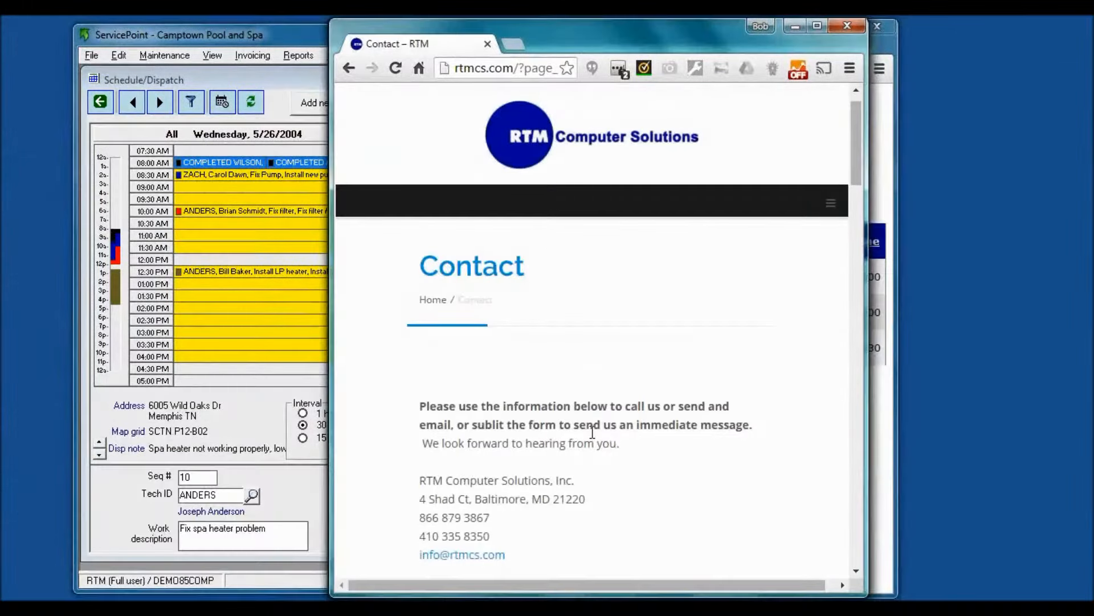